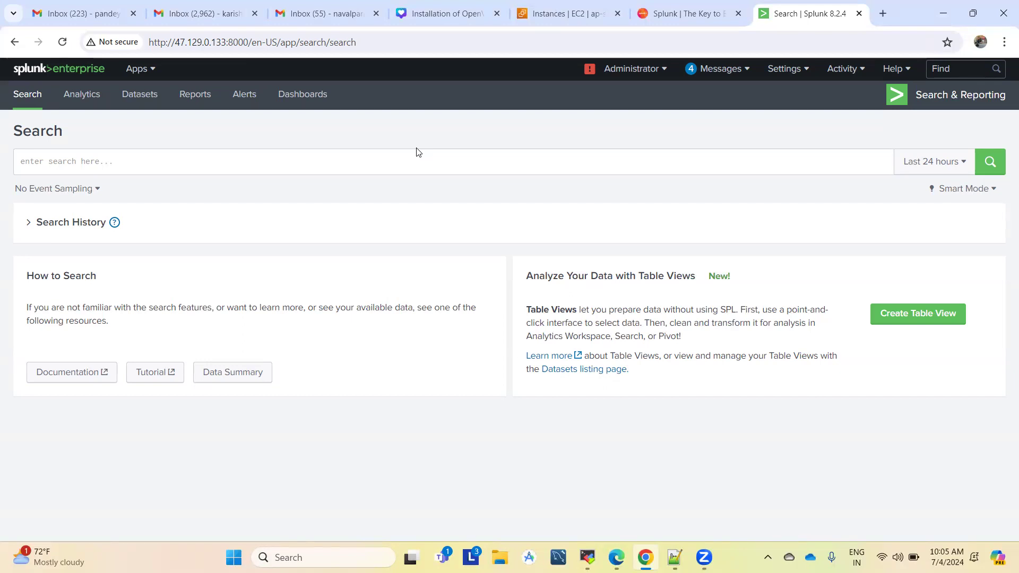
# Step: Check the installed Splunk version in the local Splunk Help version details
pyautogui.click(848, 71)
pyautogui.click(891, 69)
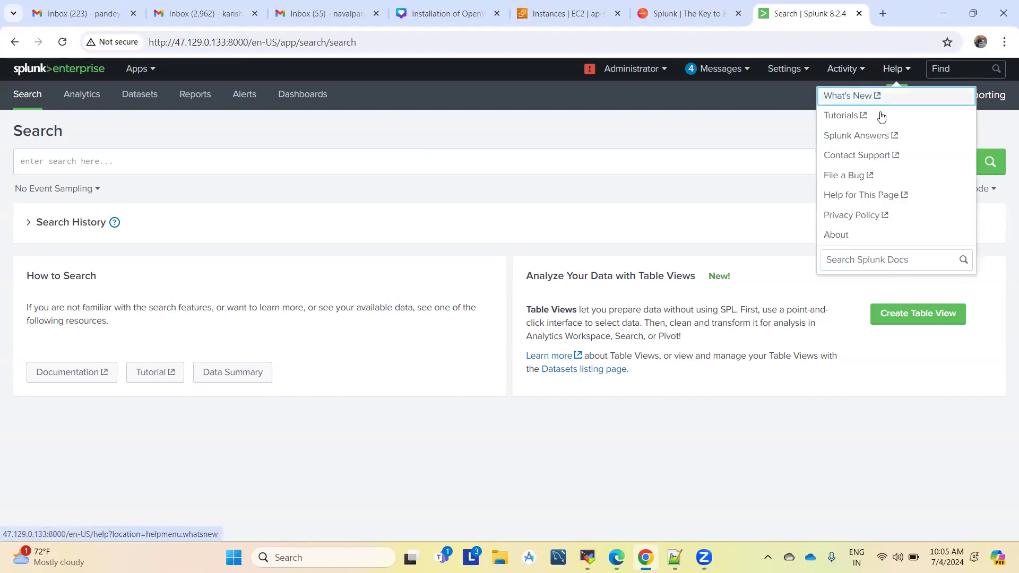
pyautogui.click(844, 238)
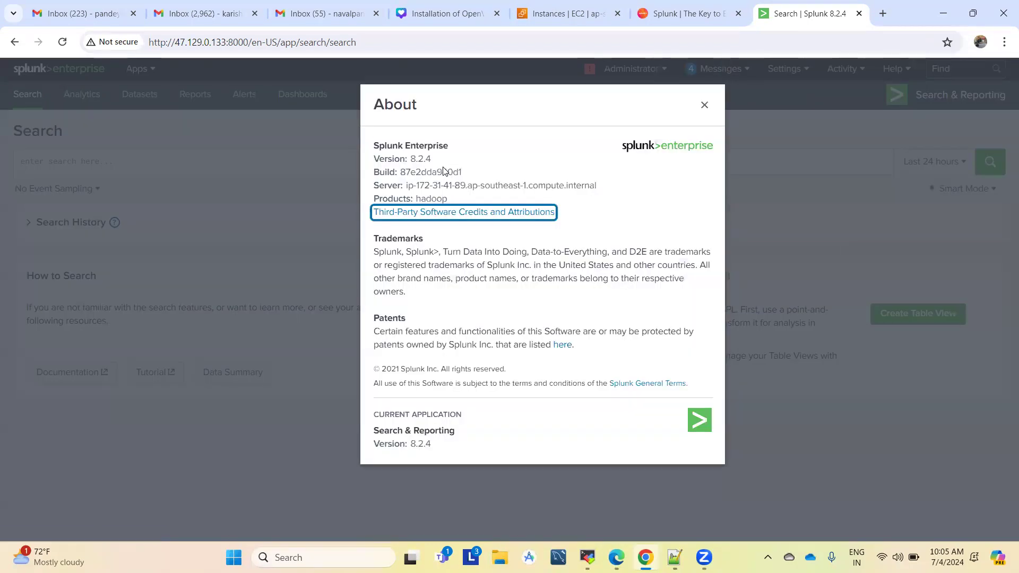
pyautogui.click(705, 106)
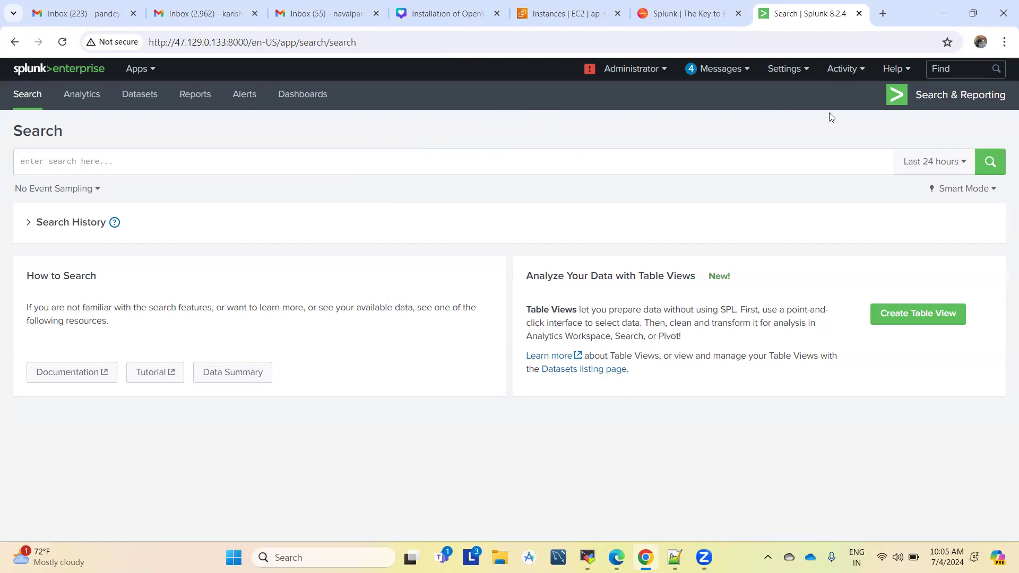
pyautogui.click(887, 71)
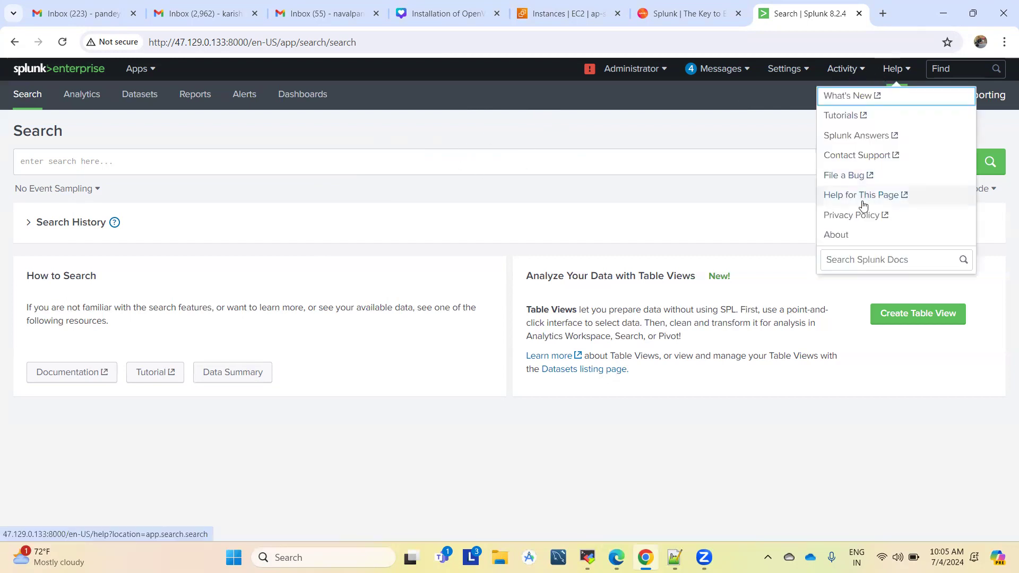
pyautogui.click(844, 235)
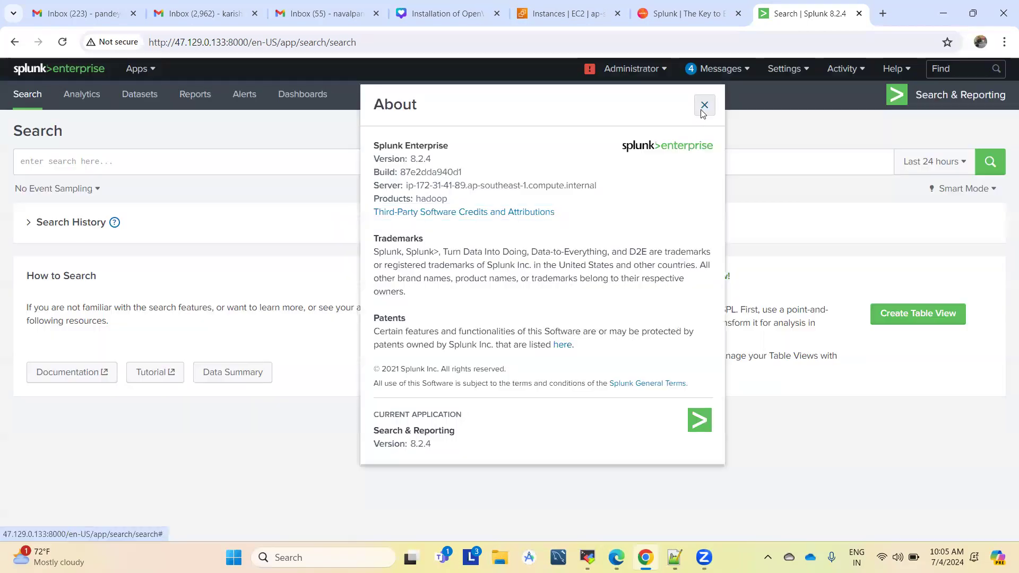
pyautogui.click(703, 109)
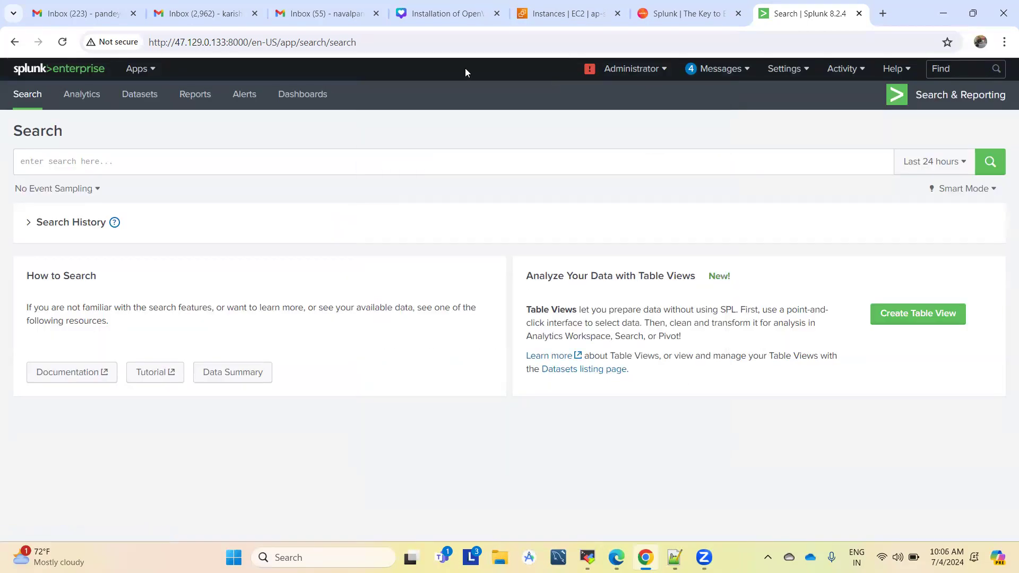
# Step: On splunk.com, open the Splunk Enterprise 9.2.2 download page and show its Linux packages
pyautogui.click(678, 5)
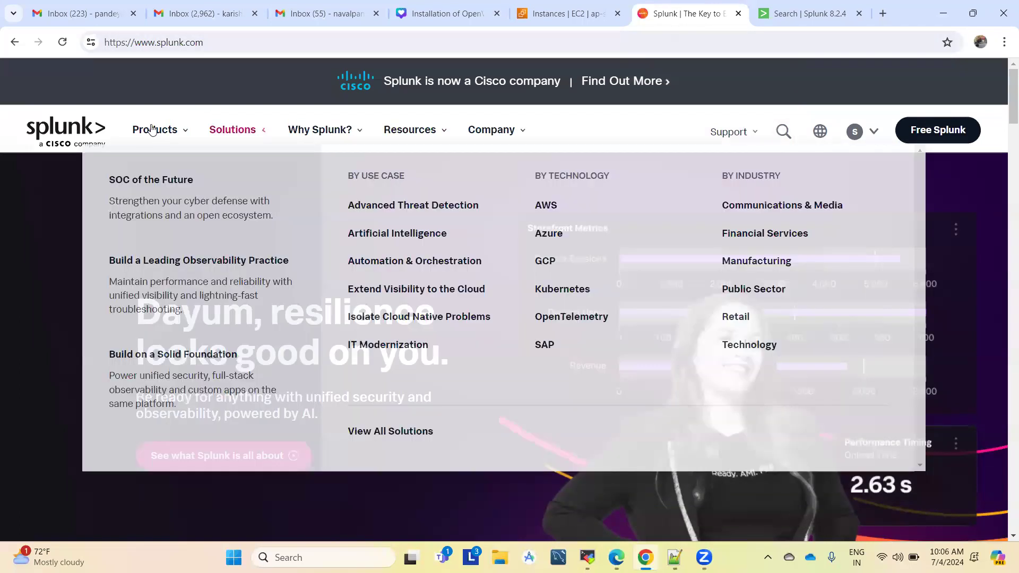
pyautogui.moveTo(155, 130)
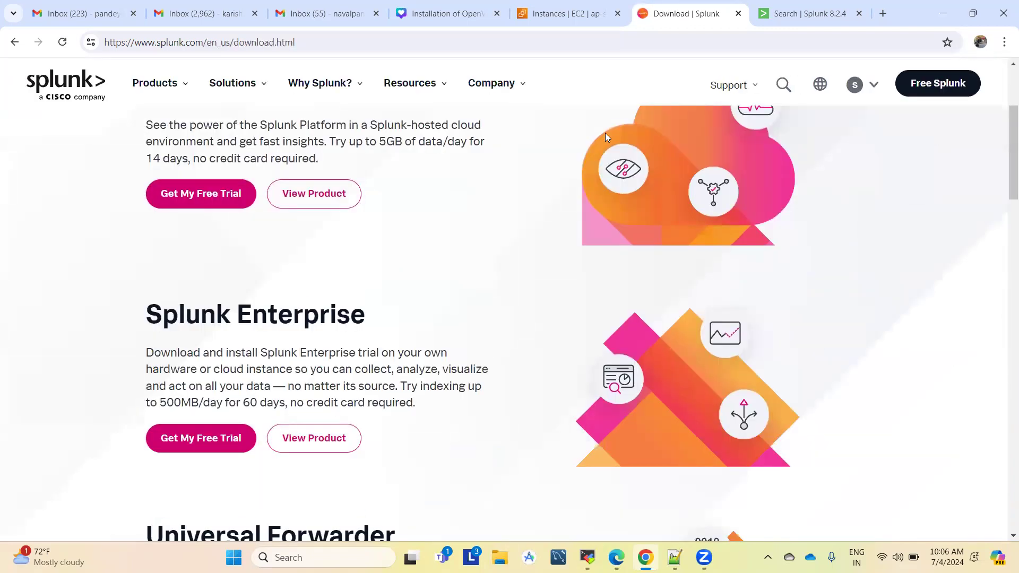
pyautogui.click(801, 13)
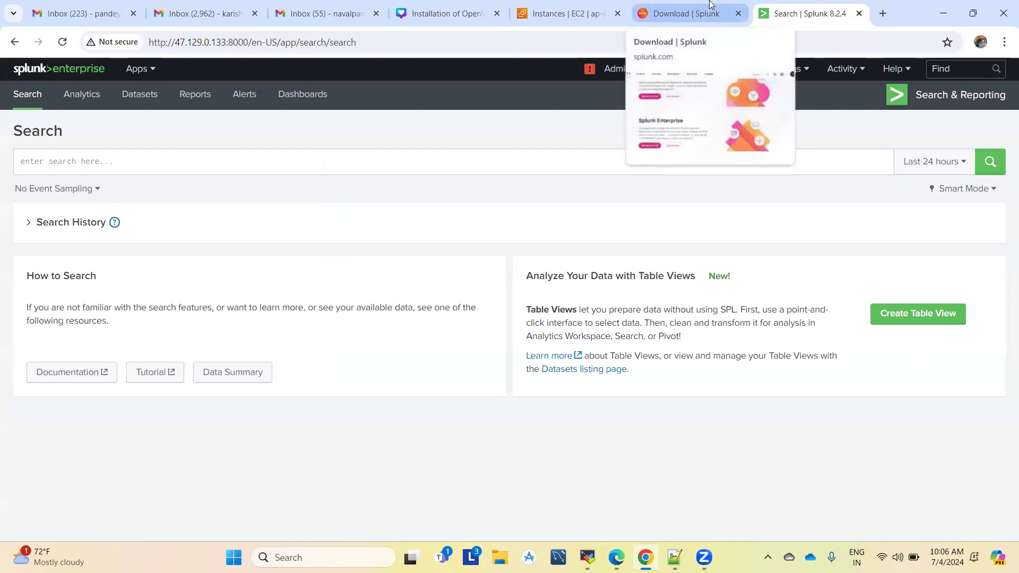
pyautogui.click(712, 5)
pyautogui.scroll(-1, 268, 285)
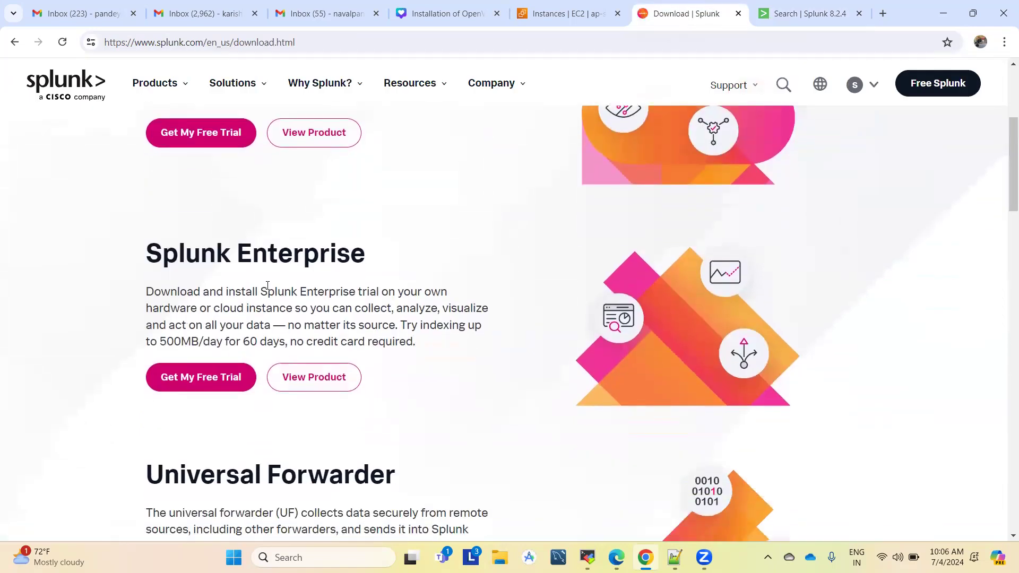
pyautogui.click(191, 382)
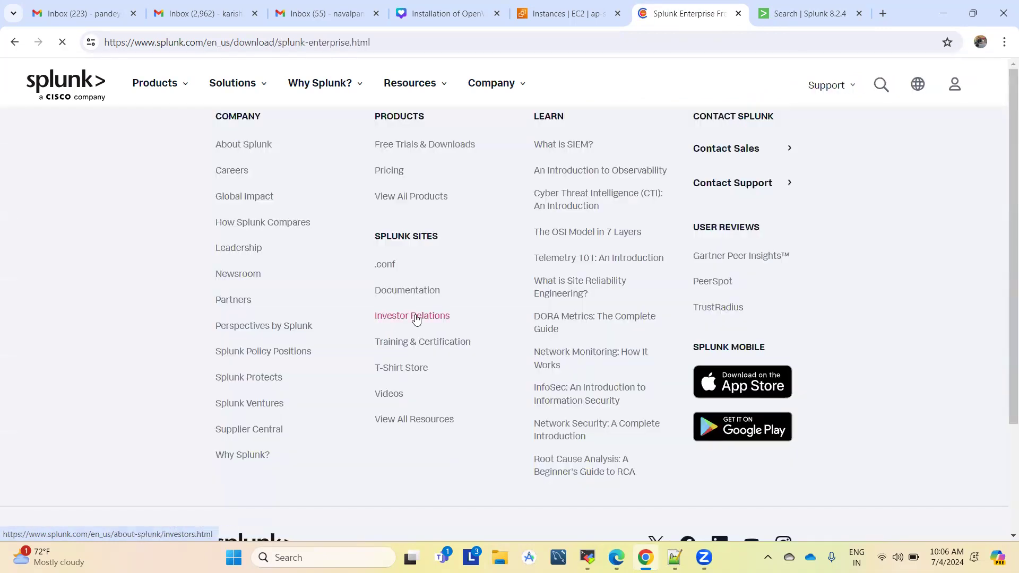
pyautogui.scroll(-3, 956, 441)
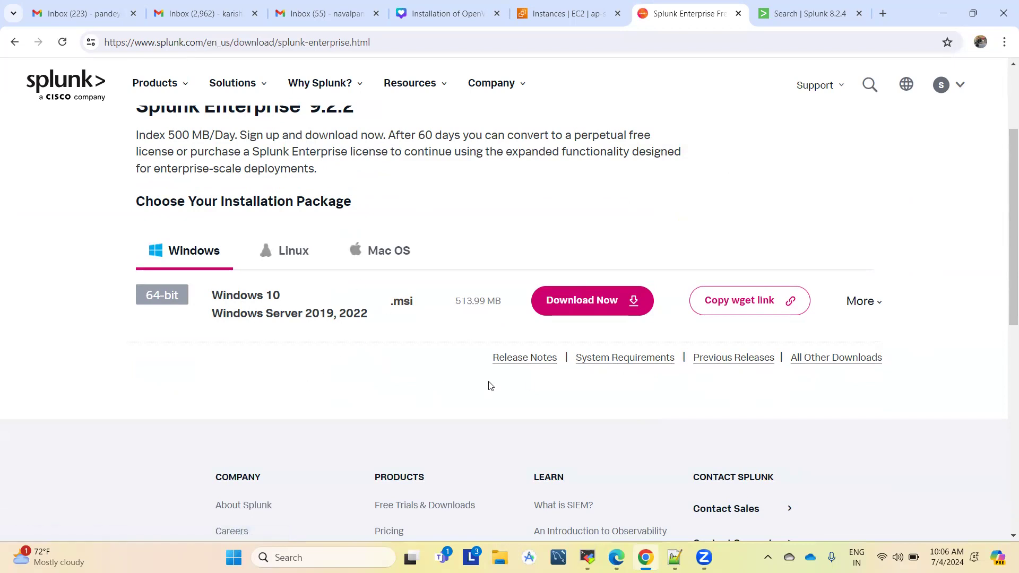
pyautogui.click(291, 254)
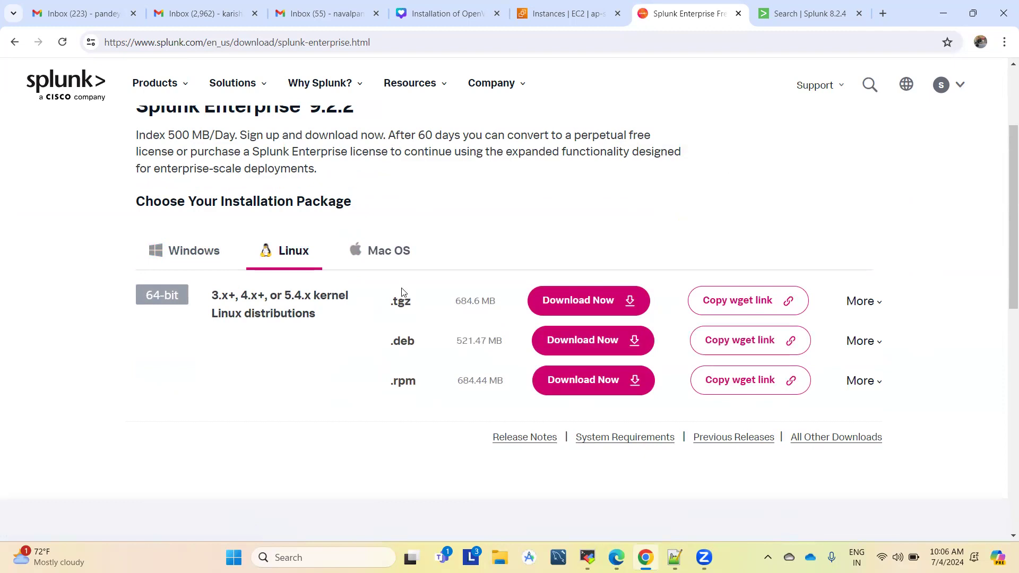
pyautogui.scroll(1, 478, 354)
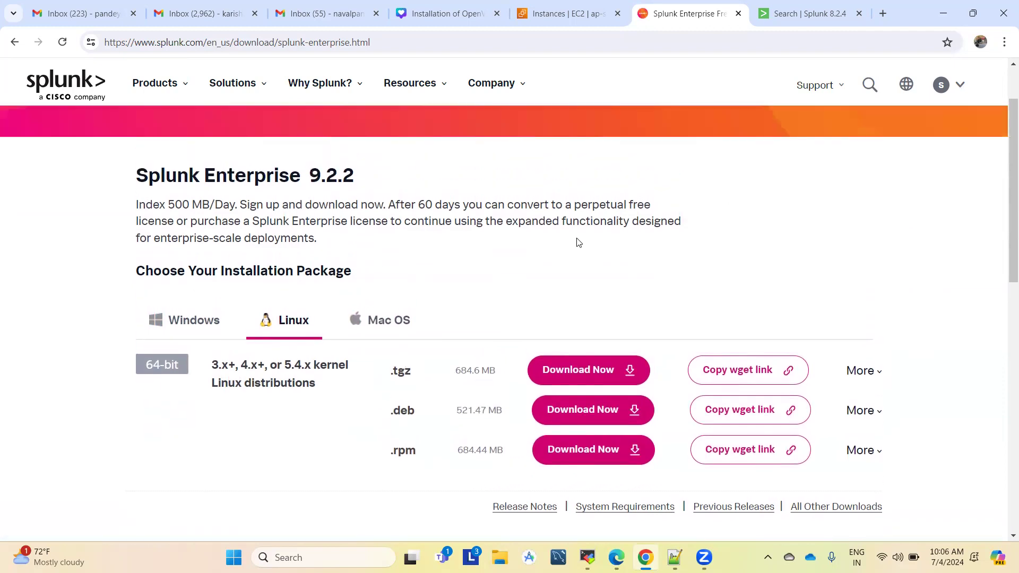
pyautogui.scroll(-2, 576, 239)
# Step: Open Previous Releases, choose Linux, and scroll down to the 9.1.3 packages
pyautogui.click(746, 356)
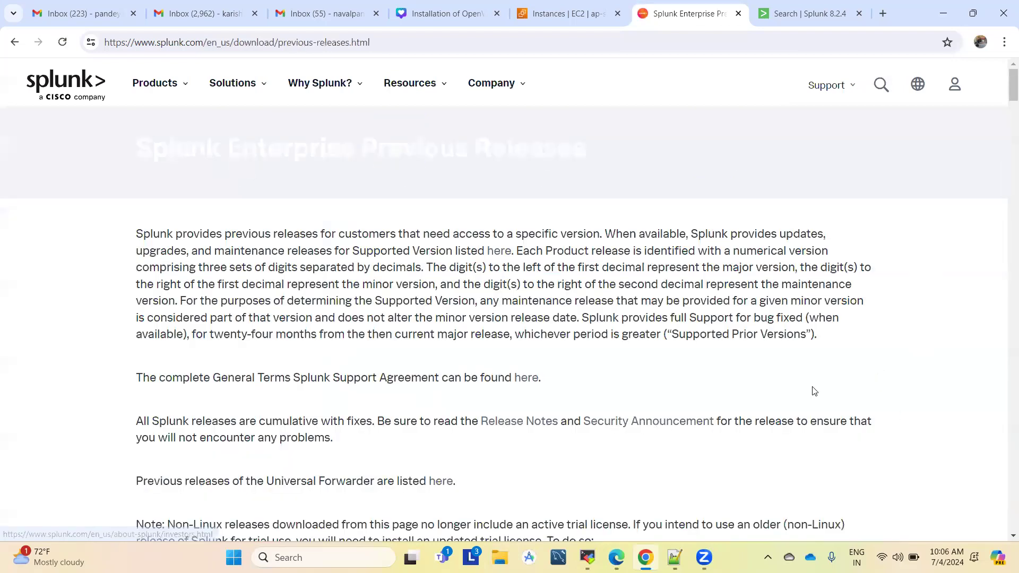
pyautogui.scroll(-4, 815, 391)
pyautogui.scroll(-3, 815, 391)
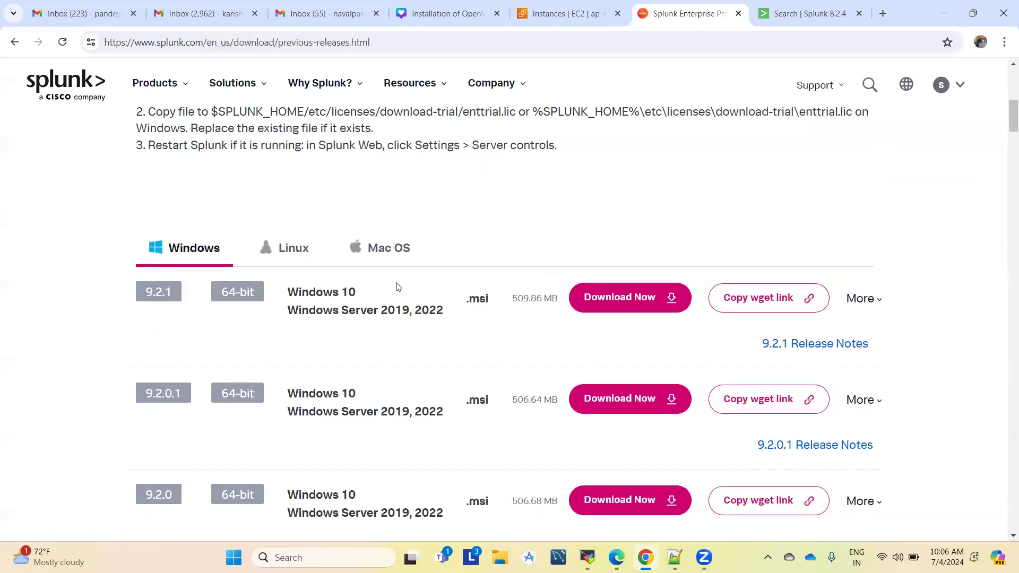
pyautogui.click(287, 249)
pyautogui.scroll(-12, 418, 457)
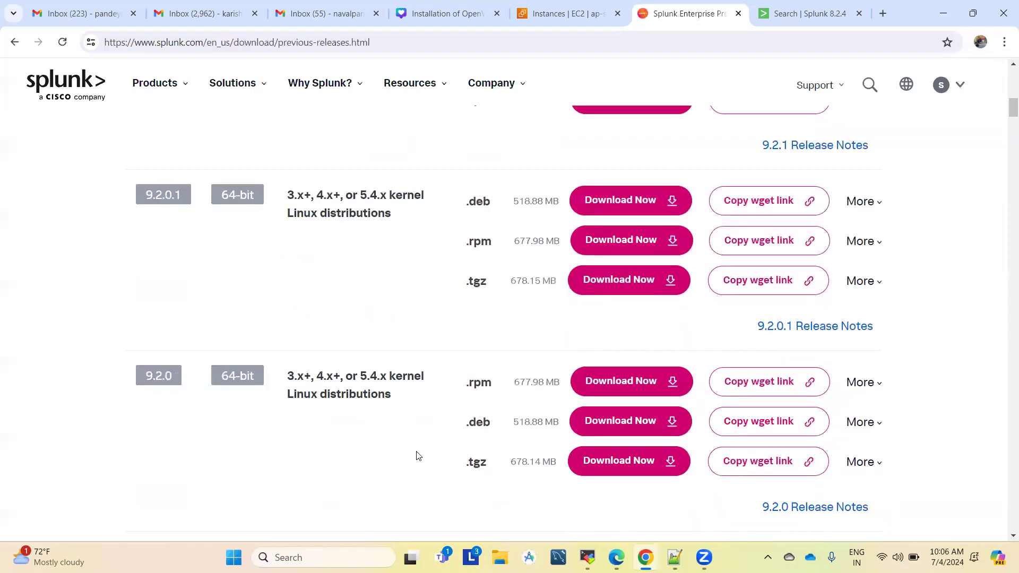
pyautogui.scroll(-2, 412, 438)
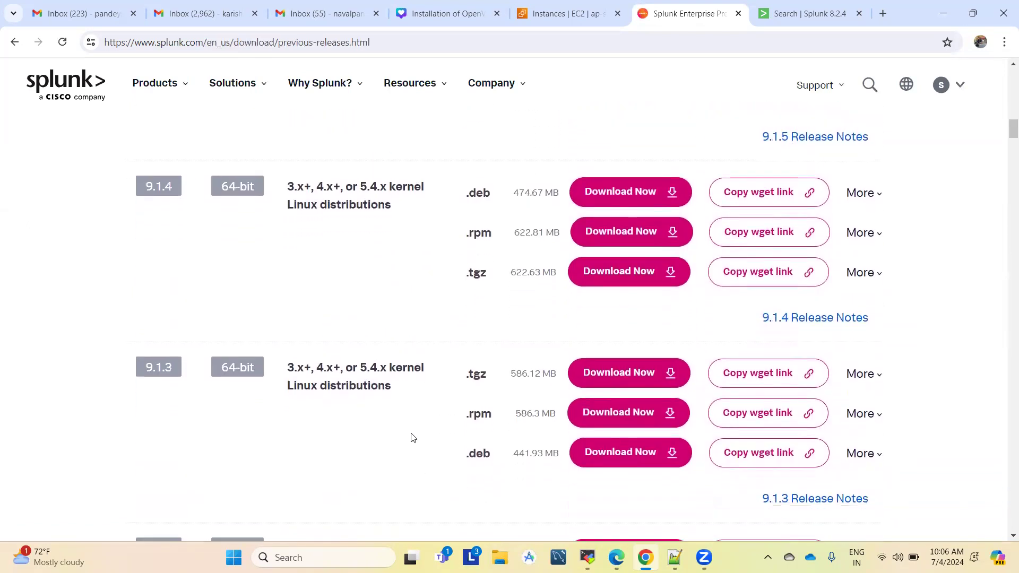
pyautogui.scroll(-1, 276, 382)
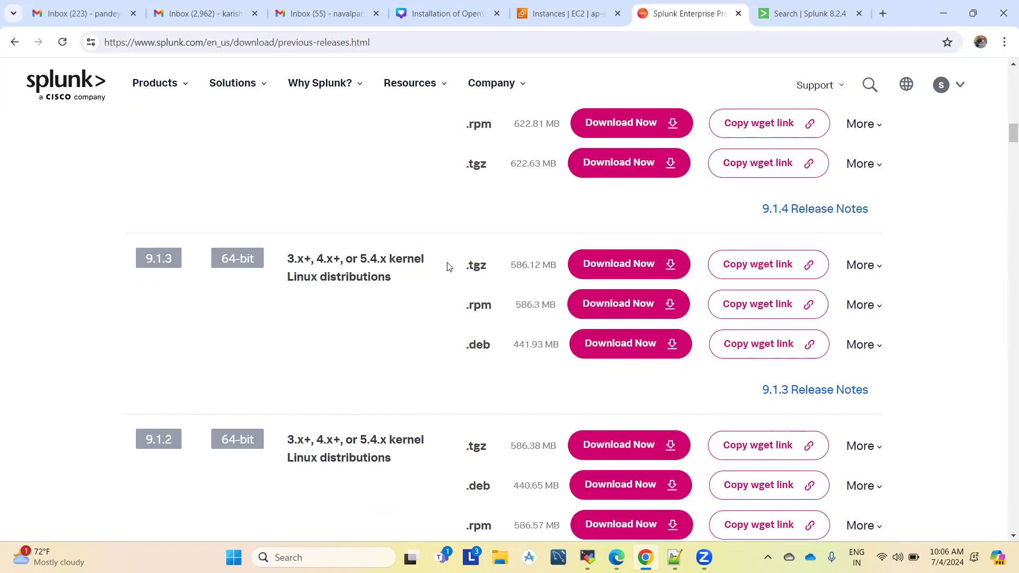
# Step: Copy the wget command for the 9.1.3 Linux .tgz package and bring MobaXterm forward
pyautogui.doubleClick(478, 264)
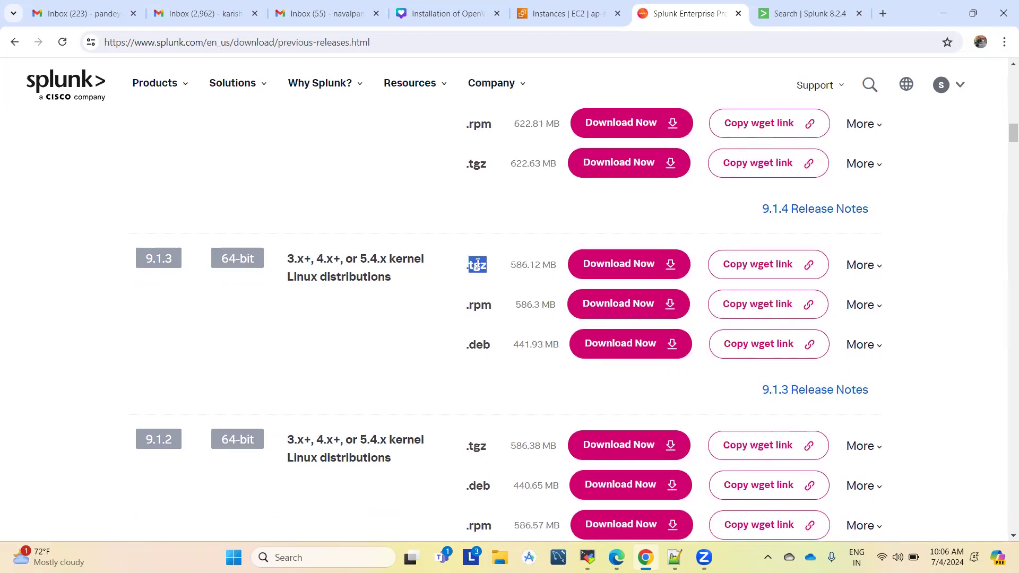
pyautogui.doubleClick(482, 309)
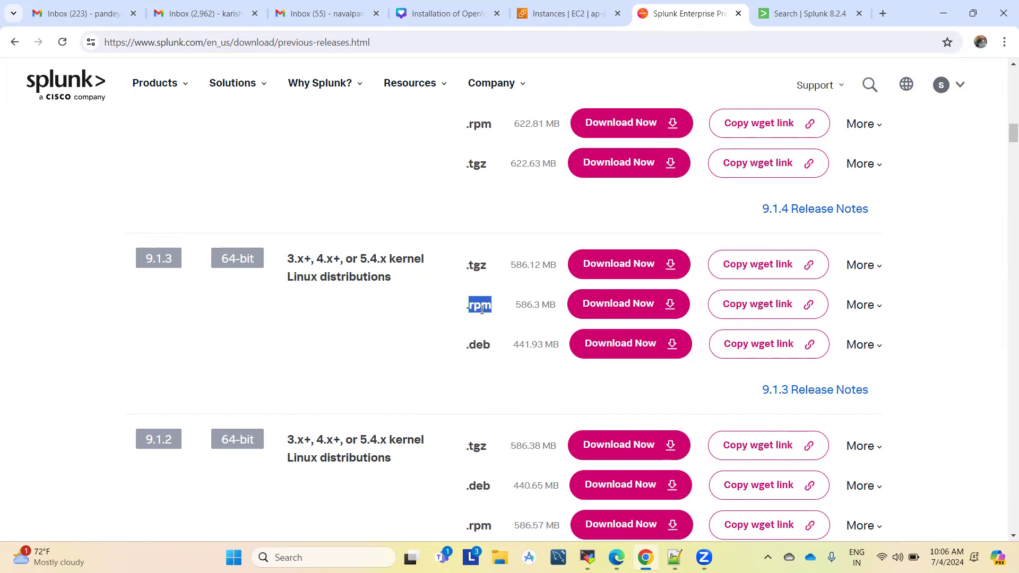
pyautogui.doubleClick(480, 346)
pyautogui.click(497, 262)
pyautogui.click(741, 265)
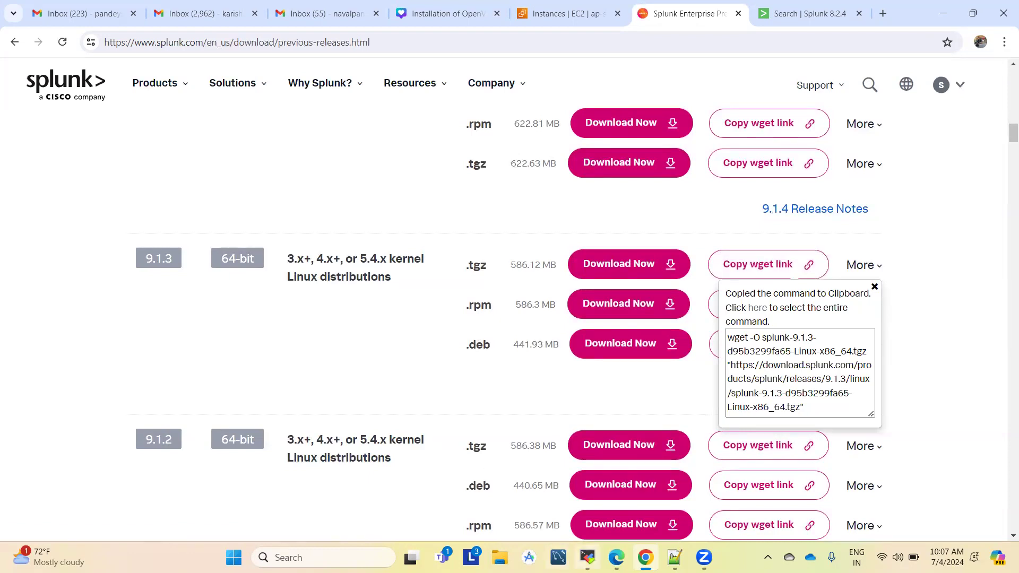
pyautogui.moveTo(587, 556)
pyautogui.click(585, 468)
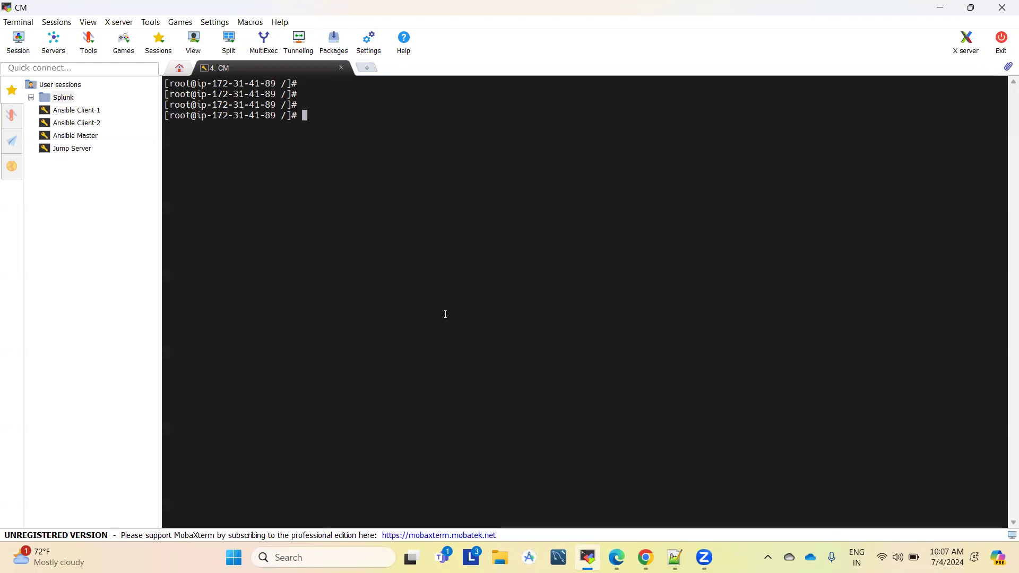
# Step: In /opt, list the contents and confirm splunkd is running with splunk status
pyautogui.write('cd /opt/')
pyautogui.press('Return')
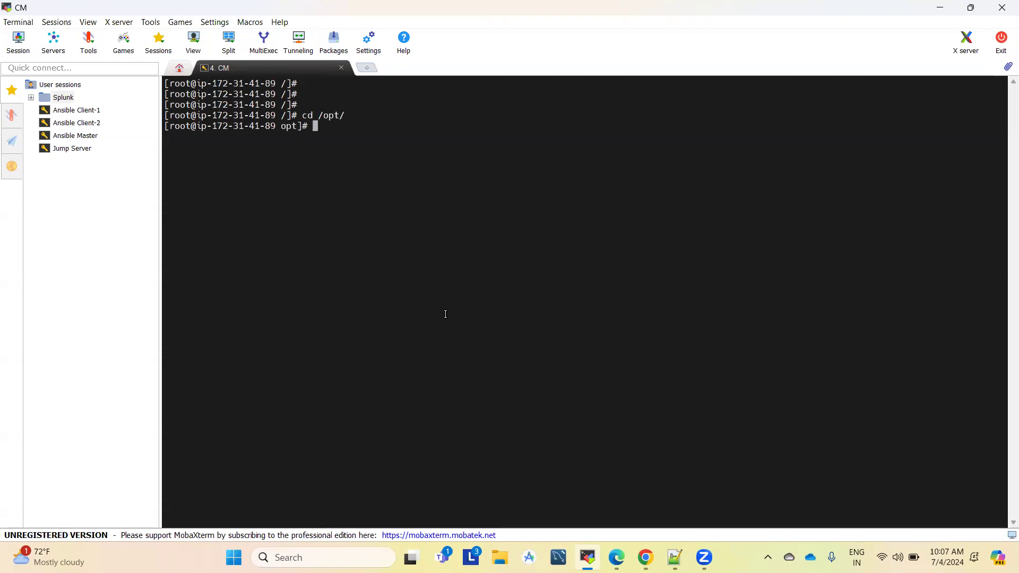
pyautogui.write('ls')
pyautogui.press('Return')
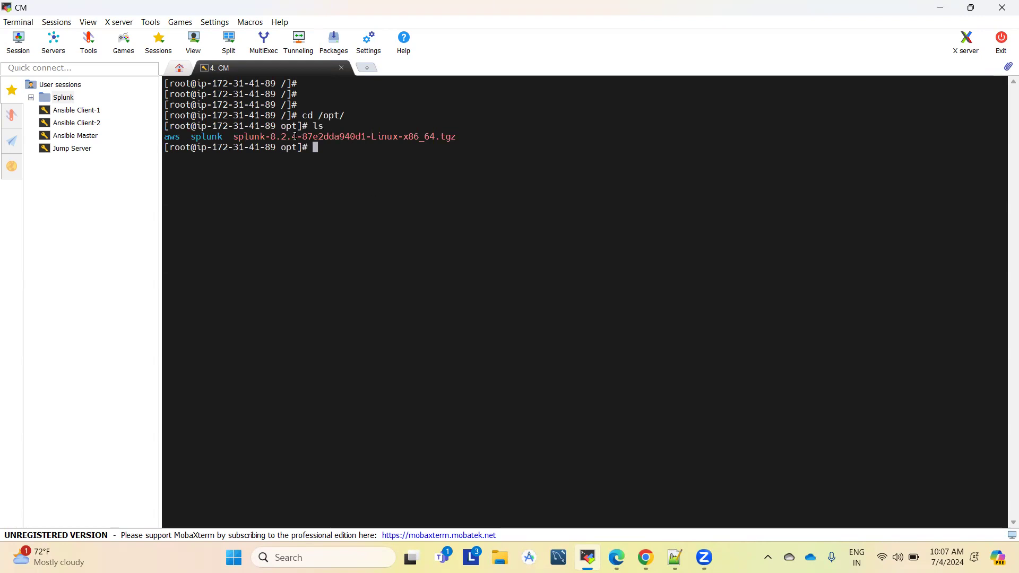
pyautogui.write('/opt/splunk/')
pyautogui.write('bin/./splunk')
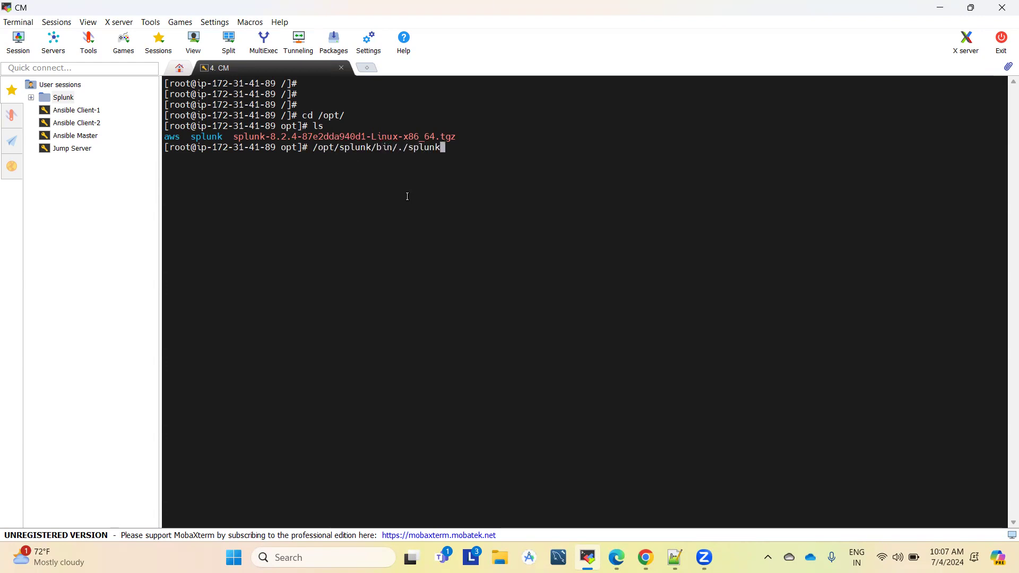
pyautogui.write(' status')
pyautogui.press('Return')
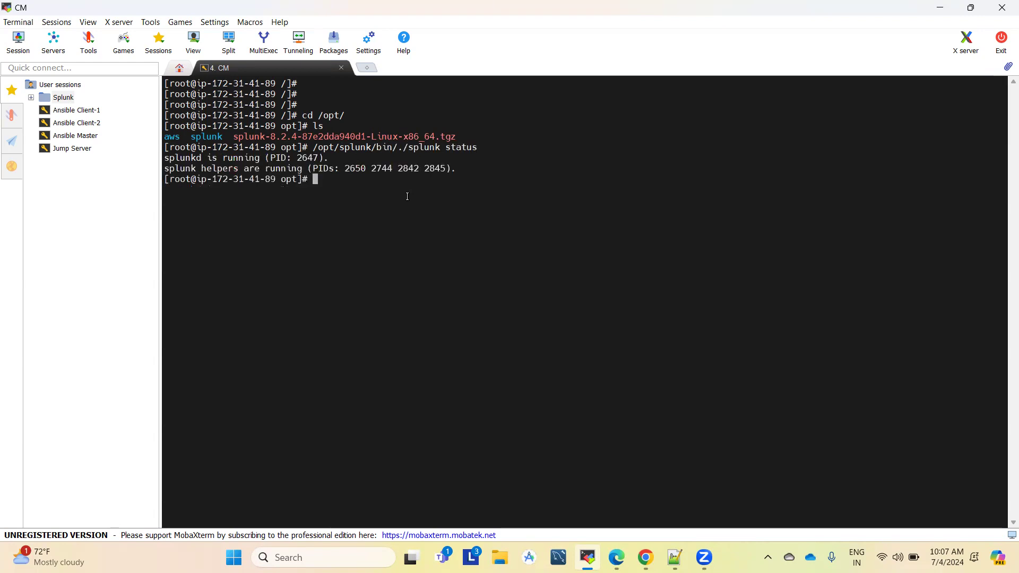
# Step: Run splunk --version to show the installed Splunk 8.2.4 build
pyautogui.press('Up')
pyautogui.press('BackSpace')
pyautogui.press('BackSpace')
pyautogui.press('BackSpace')
pyautogui.press('BackSpace')
pyautogui.press('BackSpace')
pyautogui.press('BackSpace')
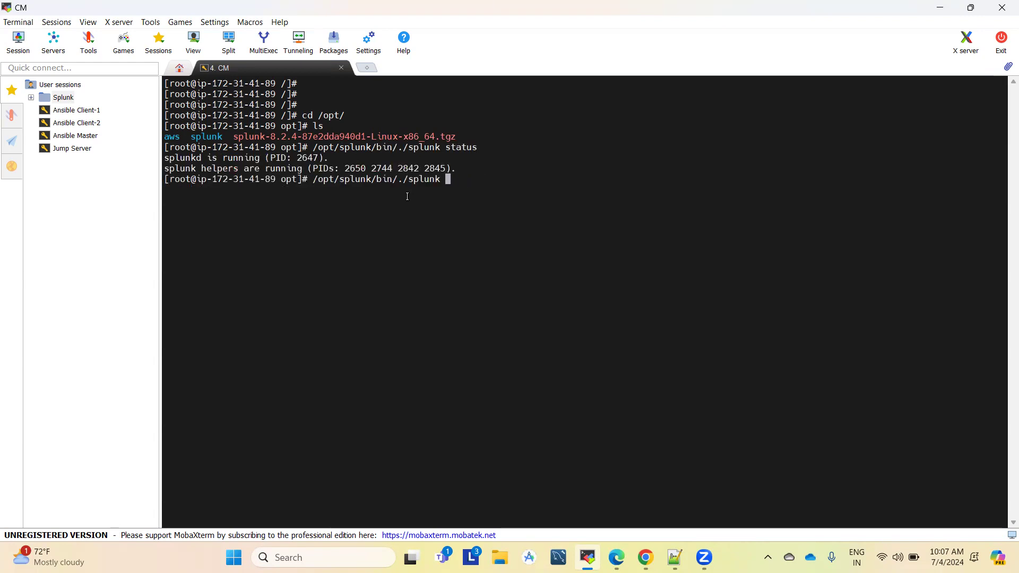
pyautogui.write('-')
pyautogui.write('-version')
pyautogui.press('Return')
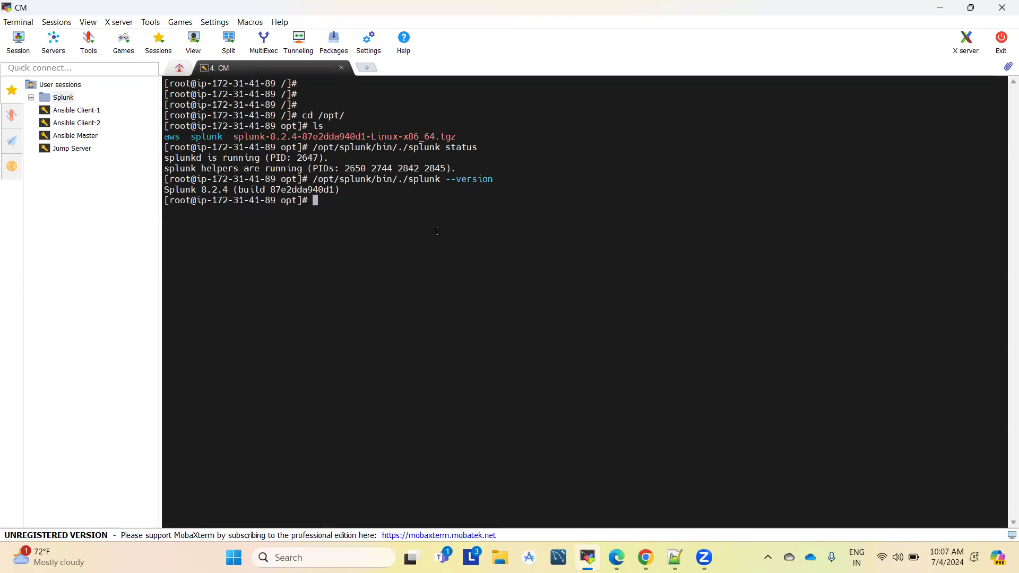
# Step: Download the Splunk 9.1.3 .tgz into /opt with the pasted wget command and list the files
pyautogui.rightClick(475, 239)
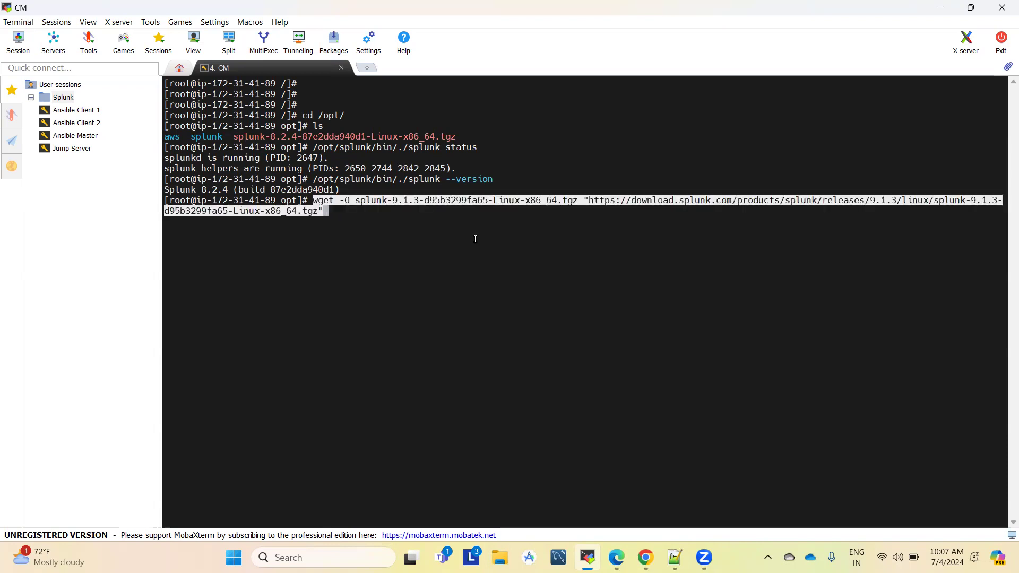
pyautogui.press('Return')
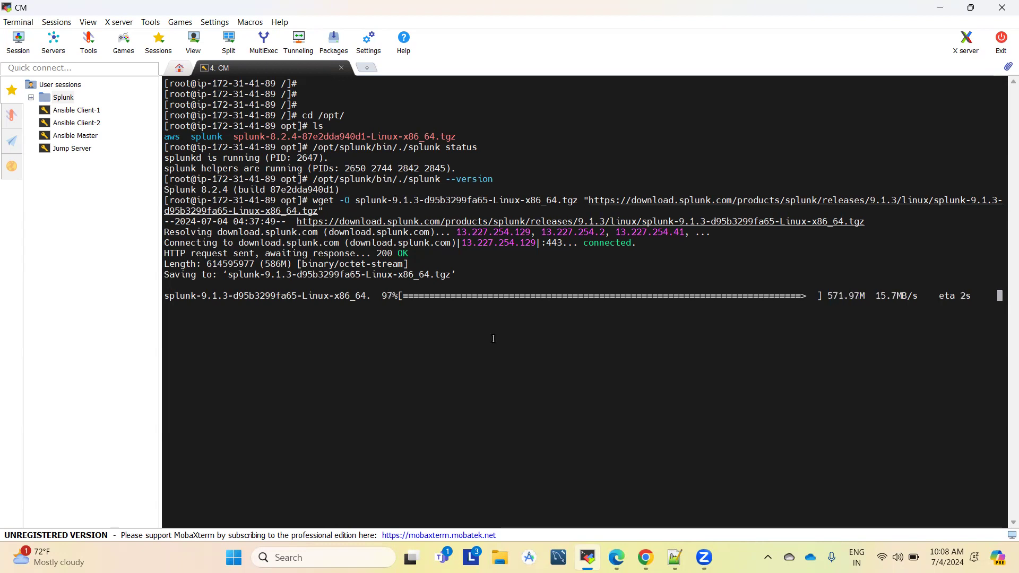
pyautogui.press('Return')
pyautogui.write('ls')
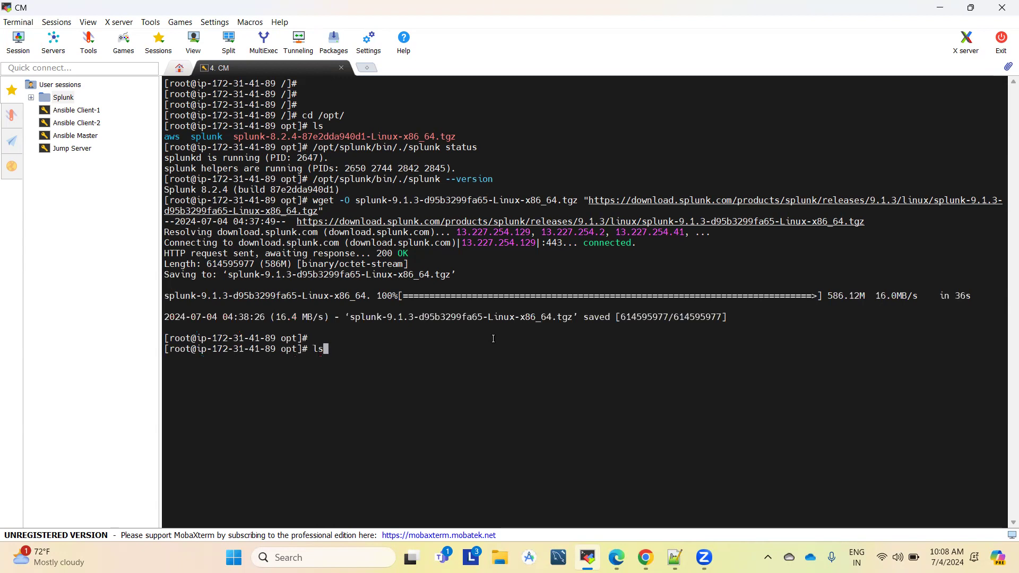
pyautogui.press('Return')
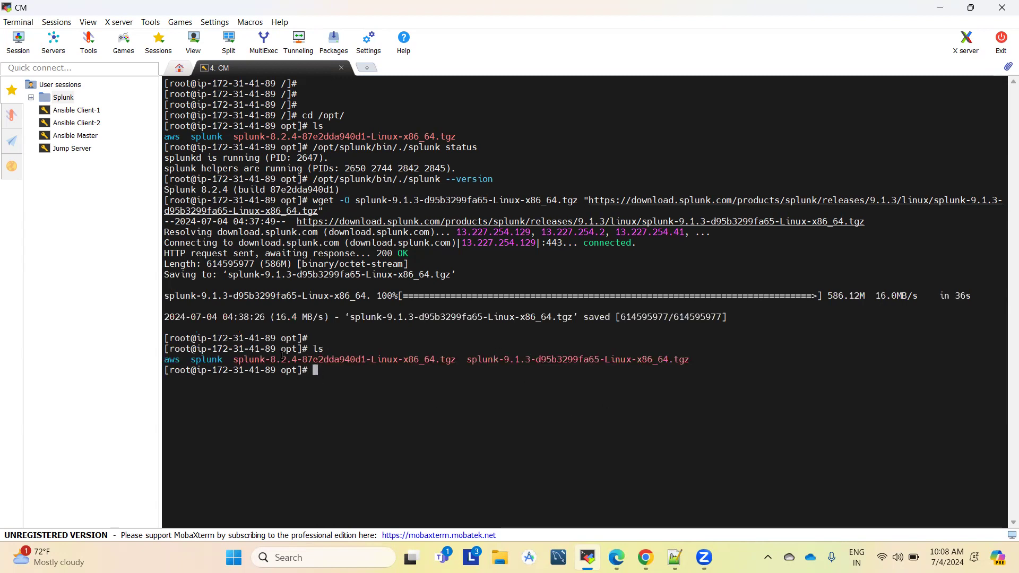
# Step: Delete the old splunk-8.2.4 installer archive and clear the terminal
pyautogui.write('rm splunk-8')
pyautogui.press('Tab')
pyautogui.press('Return')
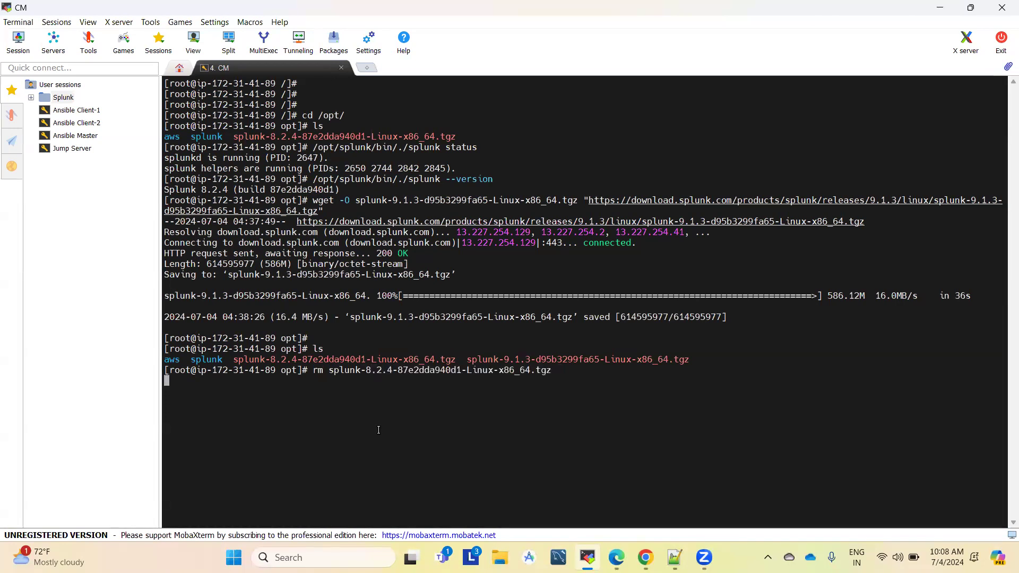
pyautogui.write('y')
pyautogui.press('Return')
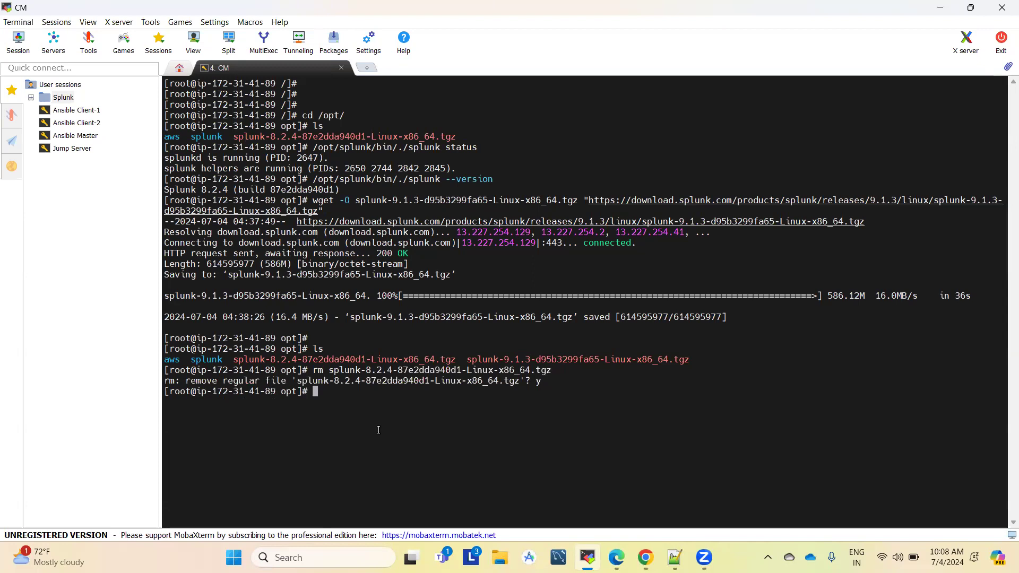
pyautogui.press('Return')
pyautogui.write('clear')
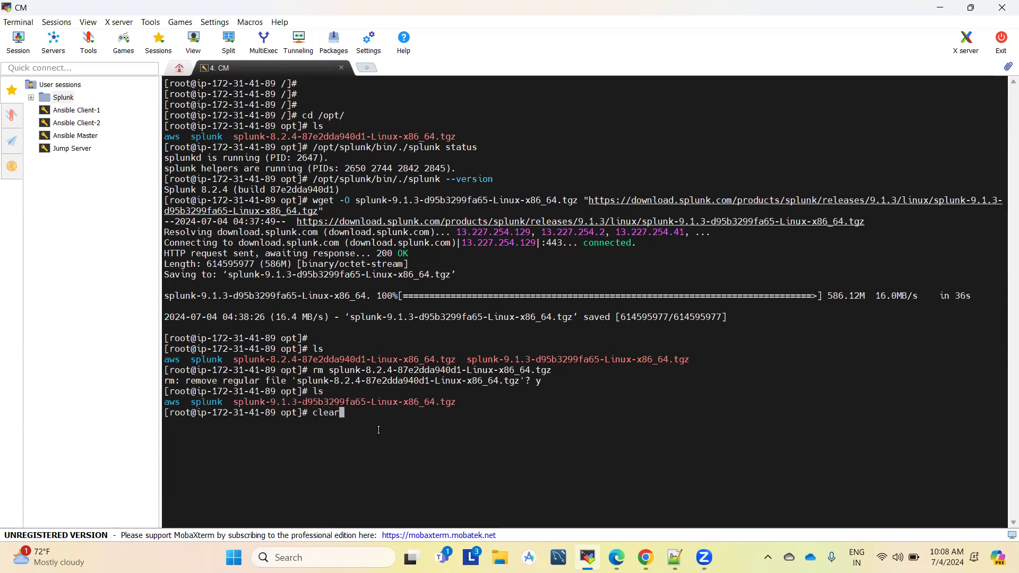
pyautogui.press('Return')
pyautogui.press('Return')
pyautogui.press('Return')
# Step: Stop the running Splunk 8.2.4 service with /opt/splunk/bin/./splunk stop
pyautogui.write('s')
pyautogui.press('Return')
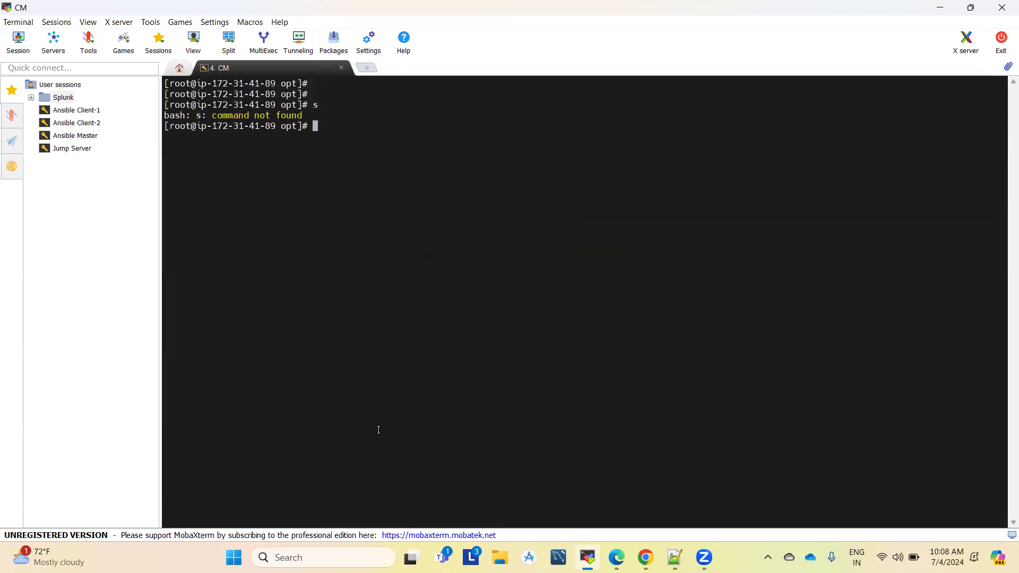
pyautogui.write('clear')
pyautogui.press('Return')
pyautogui.press('Return')
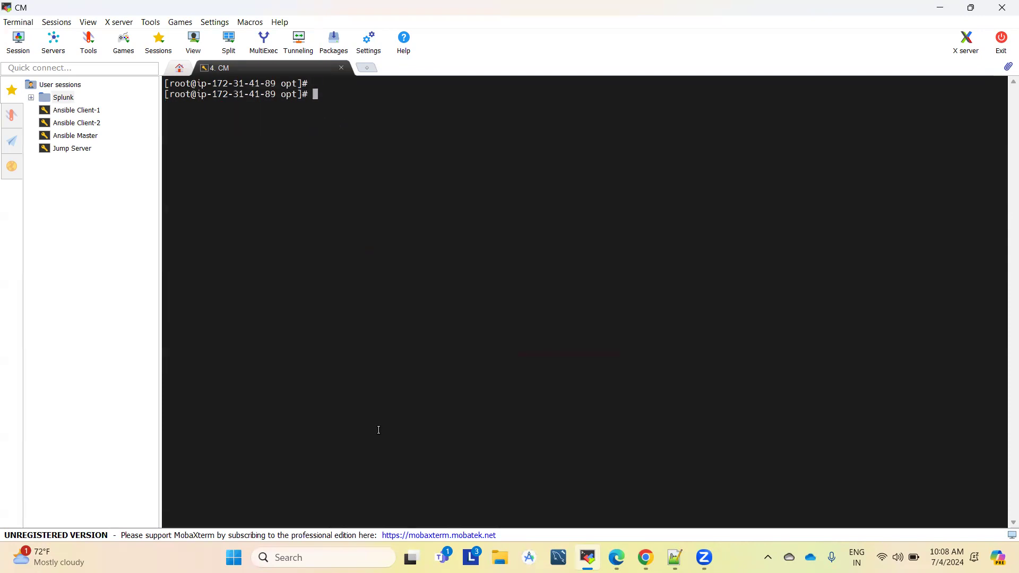
pyautogui.write('ls')
pyautogui.press('Return')
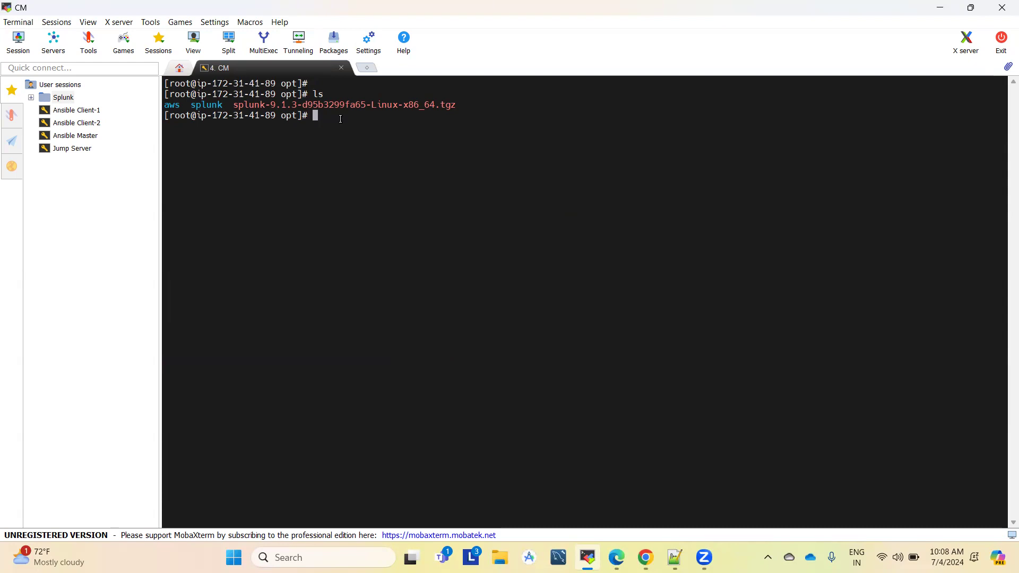
pyautogui.write('/opt/splunk/bin/./splunk stop')
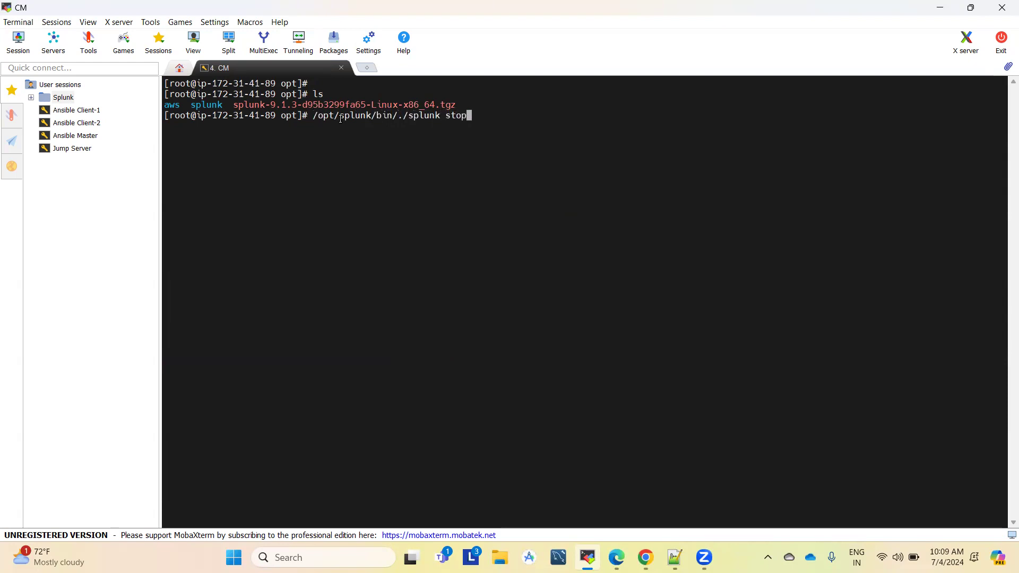
pyautogui.press('Return')
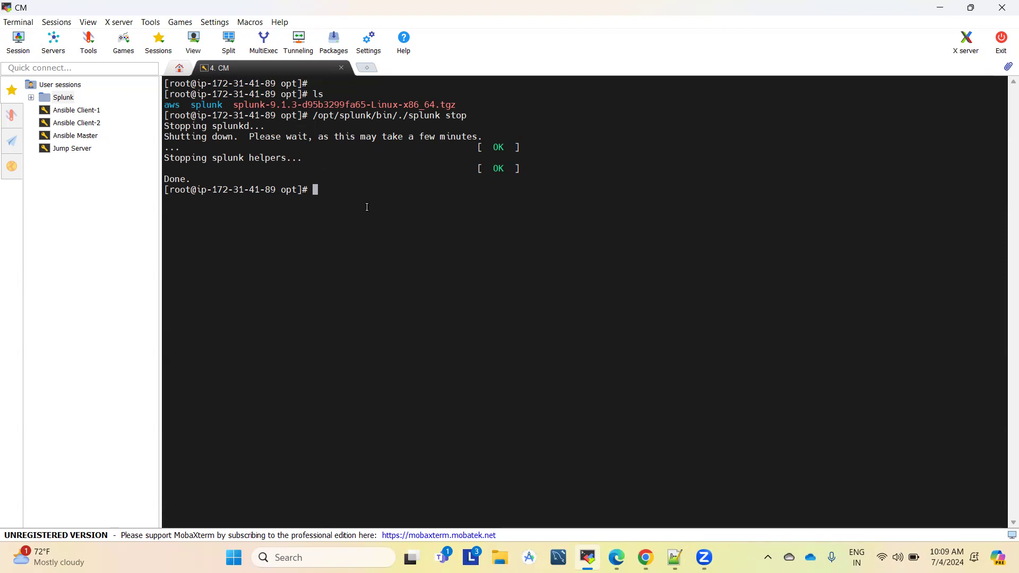
# Step: Run tar -cvzf splunk_backup_8.2.4.tar.gz /opt/splunk to archive the Splunk directory
pyautogui.write('tar -cvzf spl')
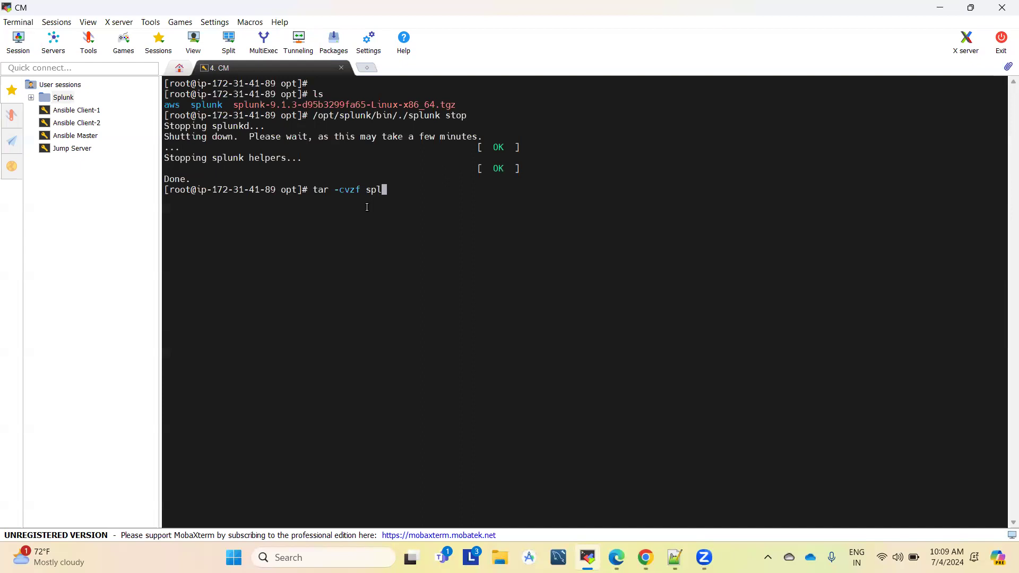
pyautogui.write('unk_backup_8.2.4 /o')
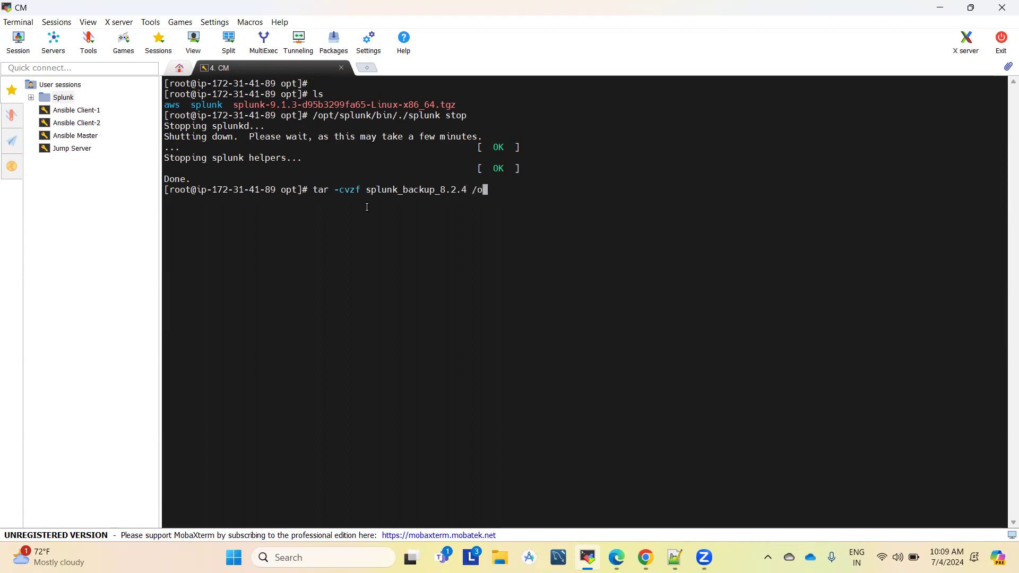
pyautogui.write('pt/splunk')
pyautogui.press('Left')
pyautogui.press('Left')
pyautogui.press('Left')
pyautogui.press('Left')
pyautogui.press('Left')
pyautogui.press('Left')
pyautogui.press('Left')
pyautogui.press('Left')
pyautogui.press('Left')
pyautogui.press('Left')
pyautogui.press('Left')
pyautogui.press('Left')
pyautogui.write('.tar.gz')
pyautogui.press('Return')
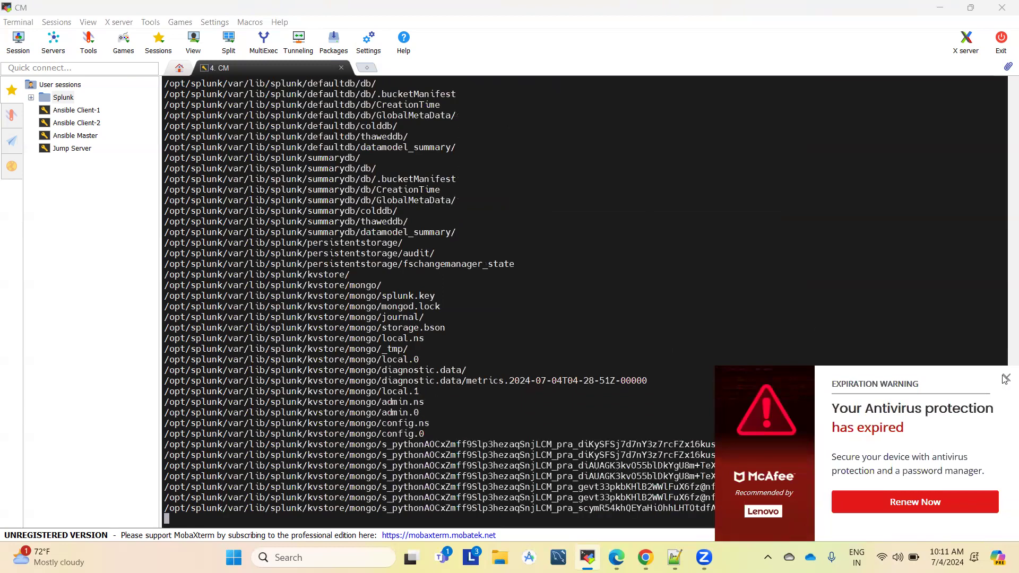
# Step: Close the McAfee expiration popup and return to a fresh prompt after the backup finishes
pyautogui.click(1005, 379)
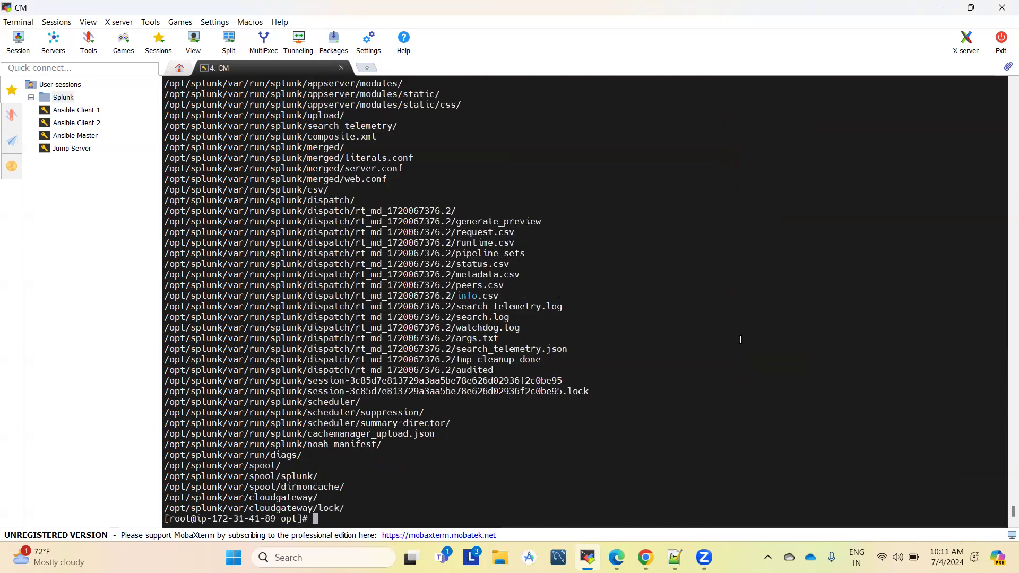
pyautogui.press('Return')
pyautogui.press('Return')
pyautogui.press('Return')
pyautogui.press('Return')
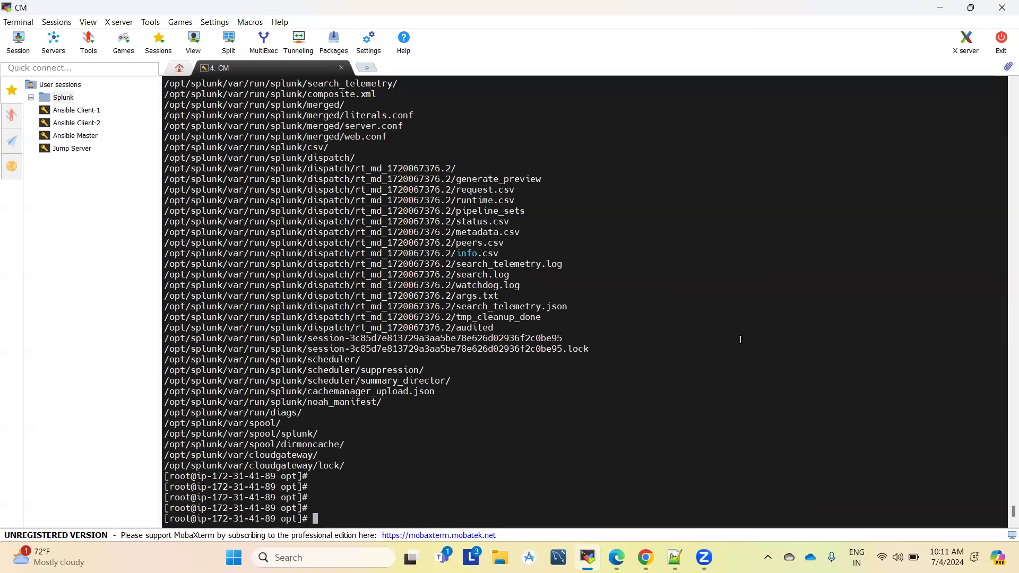
# Step: List /opt to confirm splunk_backup_8.2.4.tar.gz exists
pyautogui.press('Return')
pyautogui.write('ls')
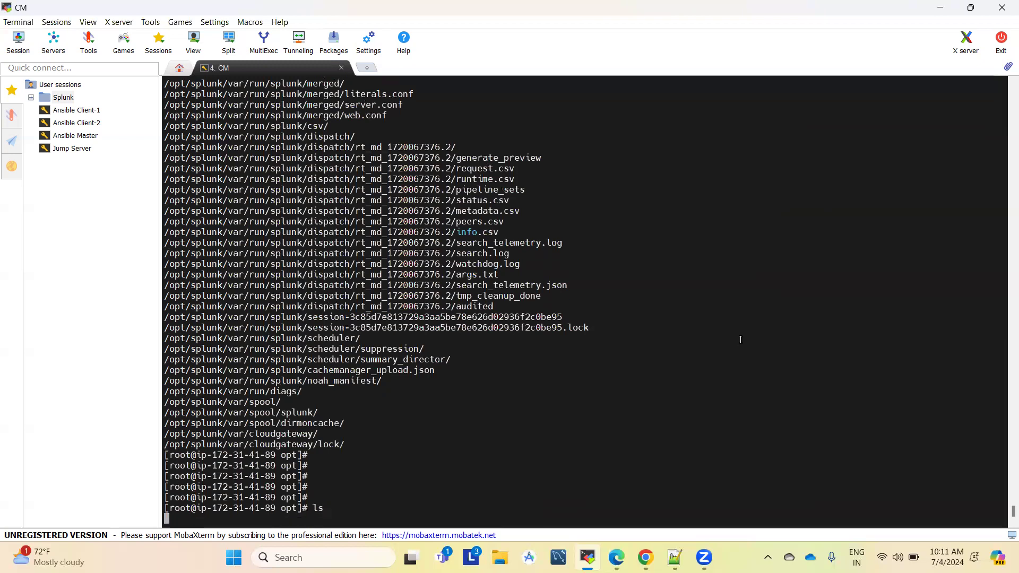
pyautogui.press('Return')
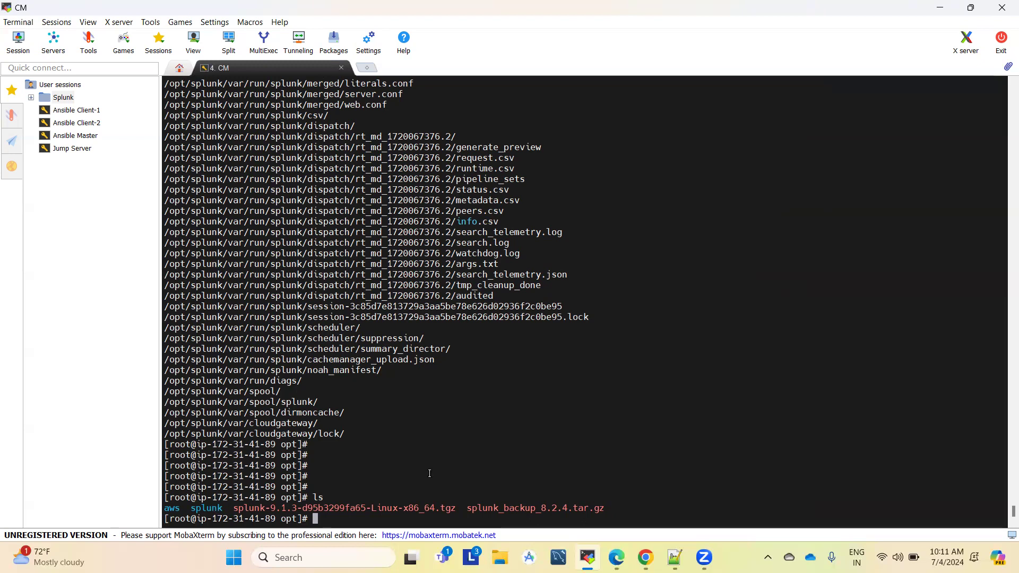
# Step: Extract the Splunk 9.1.3 .tgz package into /opt with tar -xvzf
pyautogui.write('tar -xvzf splunk-')
pyautogui.press('Tab')
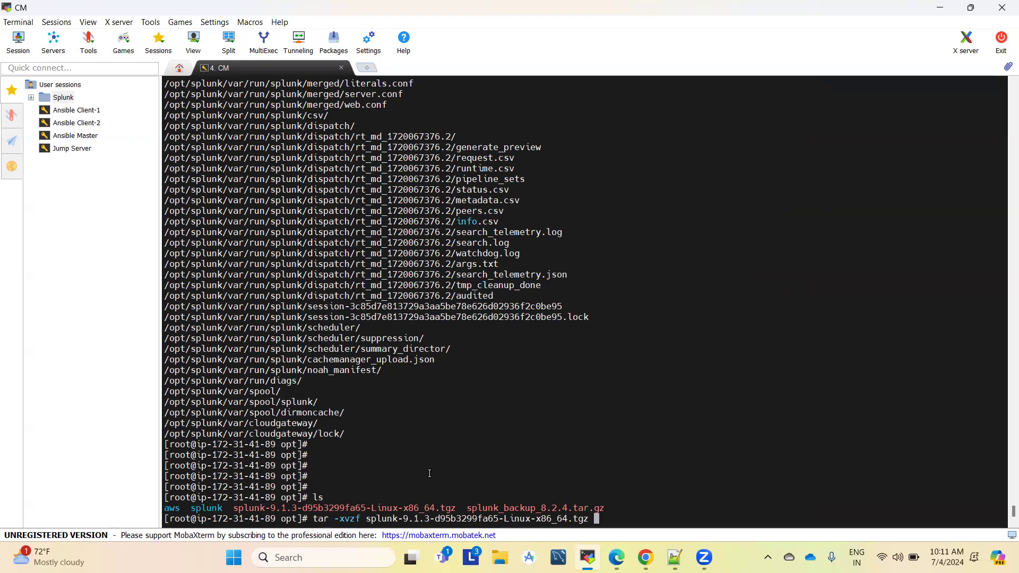
pyautogui.press('Return')
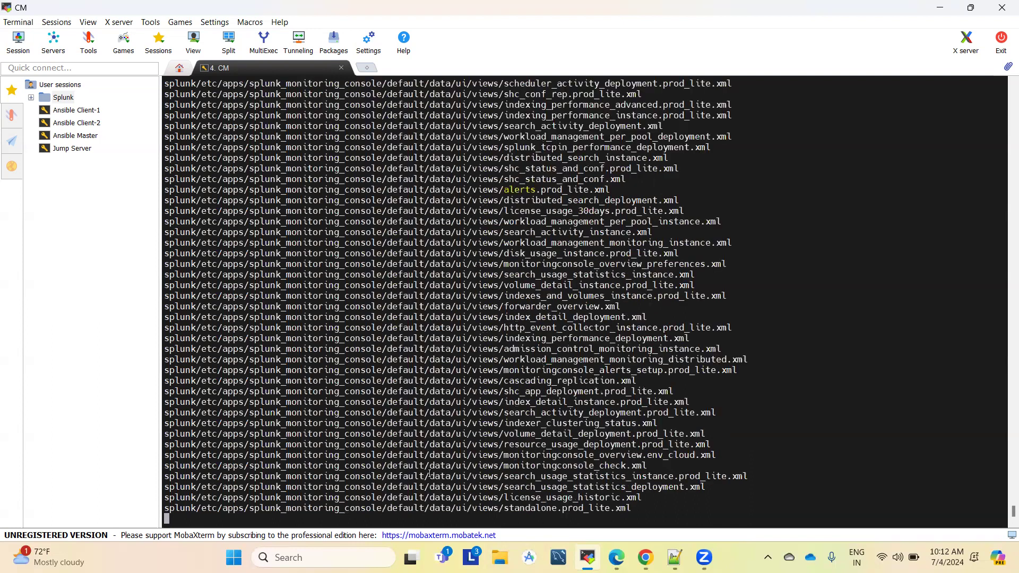
pyautogui.press('Return')
pyautogui.press('Return')
pyautogui.press('Return')
pyautogui.press('Return')
# Step: Run /opt/splunk/bin/./splunk start --accept-license and review the upgrade notice
pyautogui.write('ls')
pyautogui.press('Return')
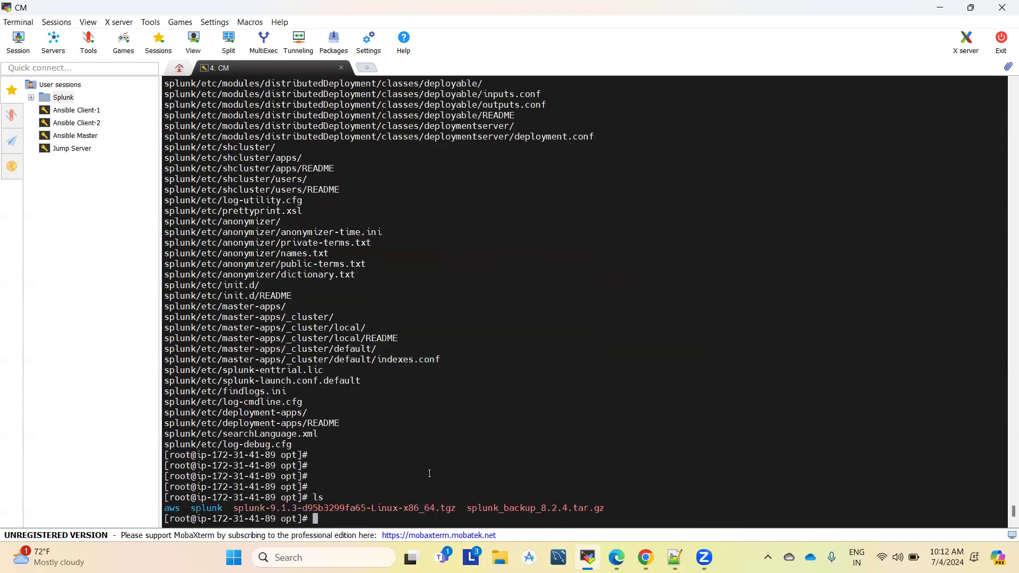
pyautogui.doubleClick(218, 508)
pyautogui.click(335, 517)
pyautogui.write('/opt/splunk/bin/./splunk start ')
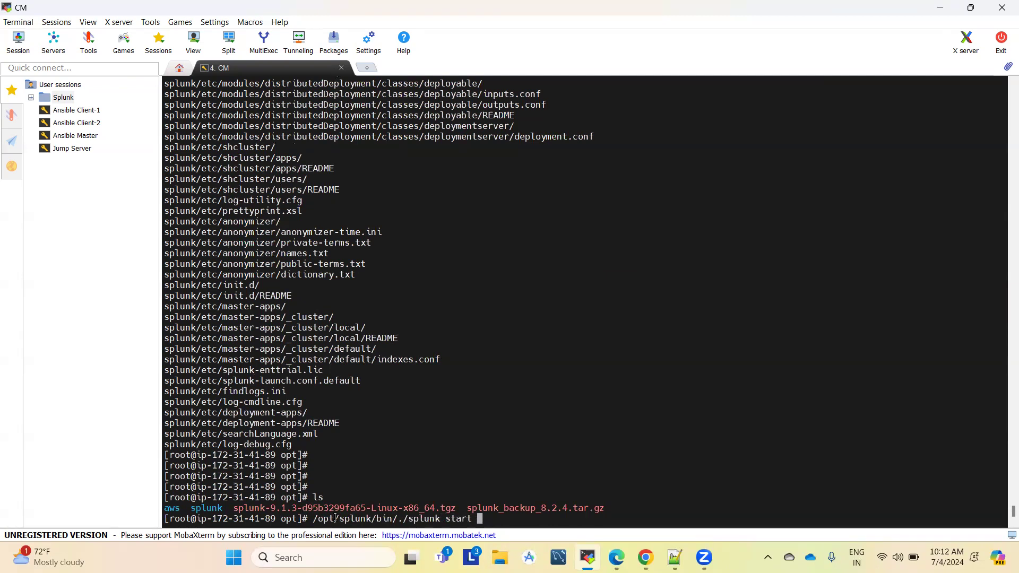
pyautogui.write('--accept-license')
pyautogui.press('BackSpace')
pyautogui.press('Return')
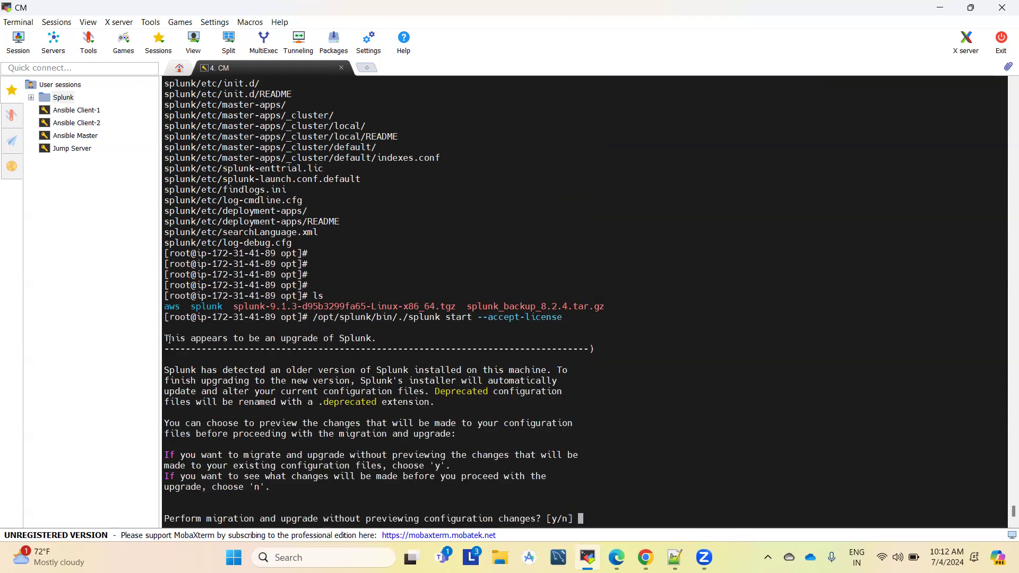
pyautogui.tripleClick(254, 339)
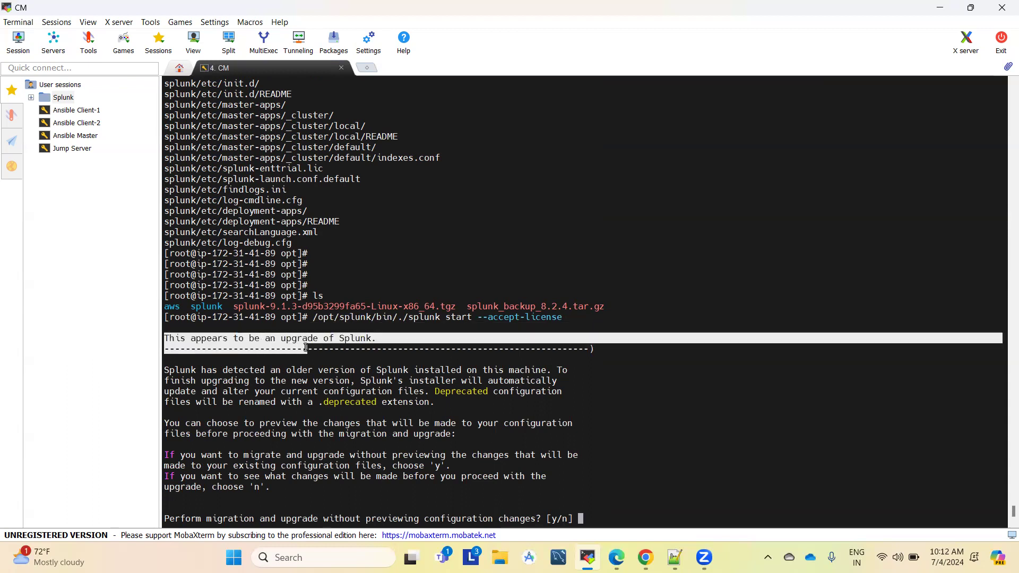
pyautogui.click(389, 339)
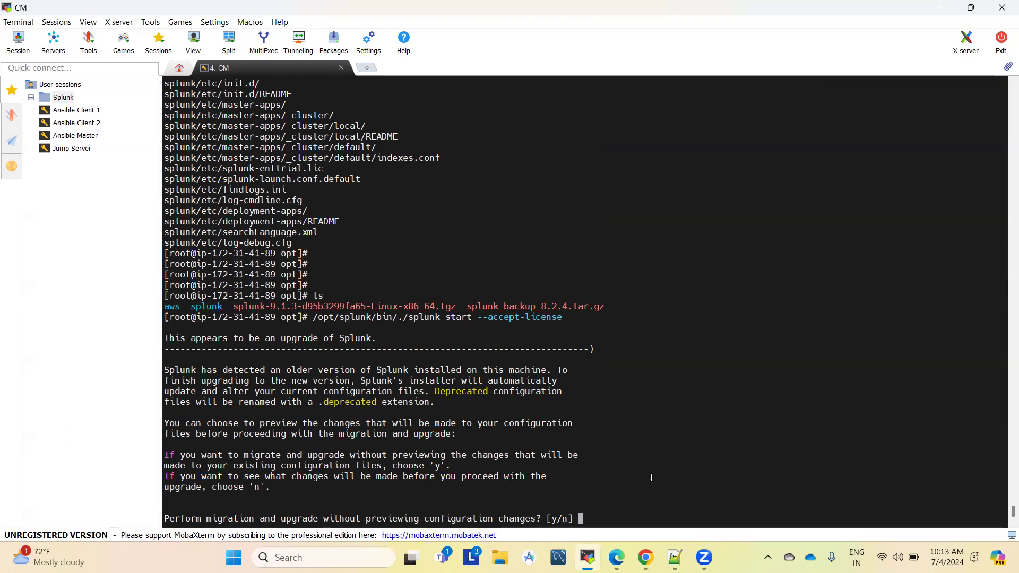
# Step: Answer y to migrate, then wait until Splunk 9.1.3's web server is ready on port 8000
pyautogui.write('y')
pyautogui.press('Return')
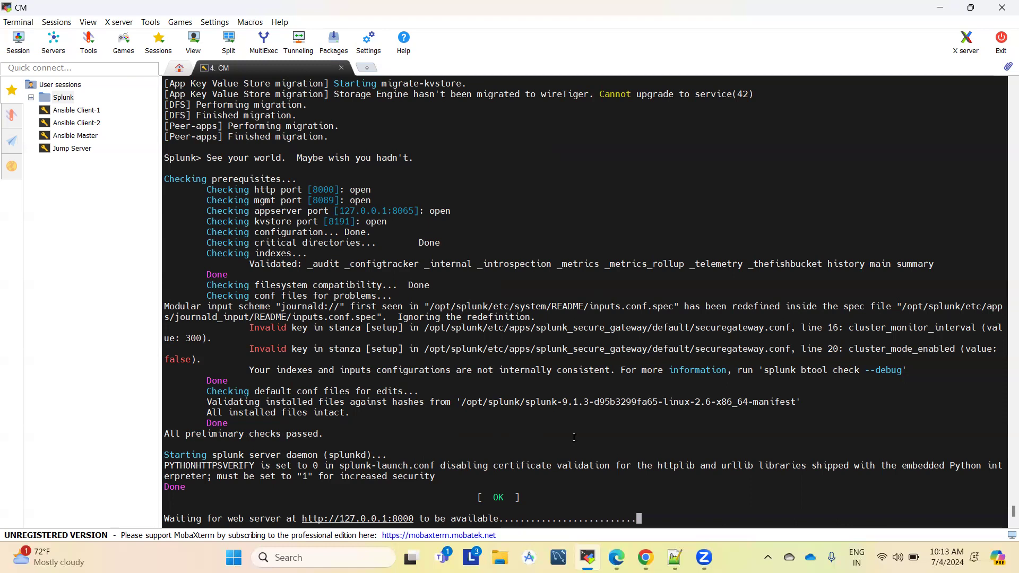
pyautogui.press('Return')
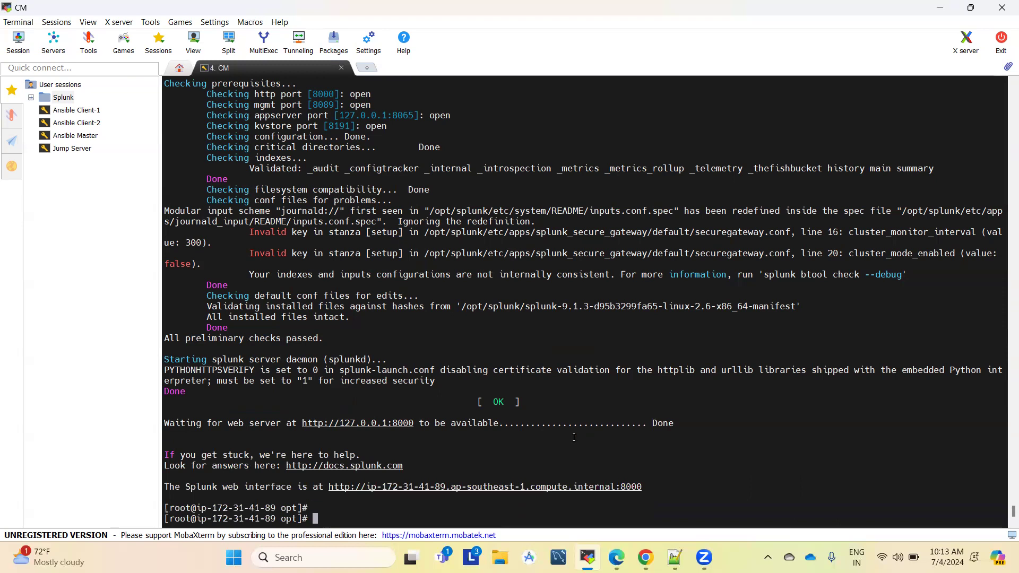
pyautogui.press('Return')
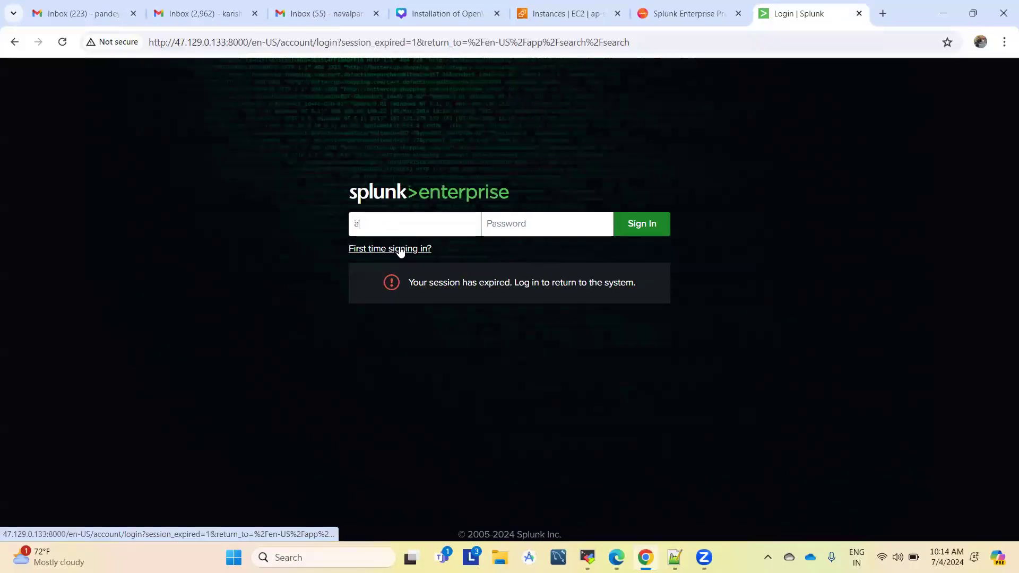
# Step: Enter the account password and sign in to Splunk Enterprise
pyautogui.press('Tab')
pyautogui.write('********')
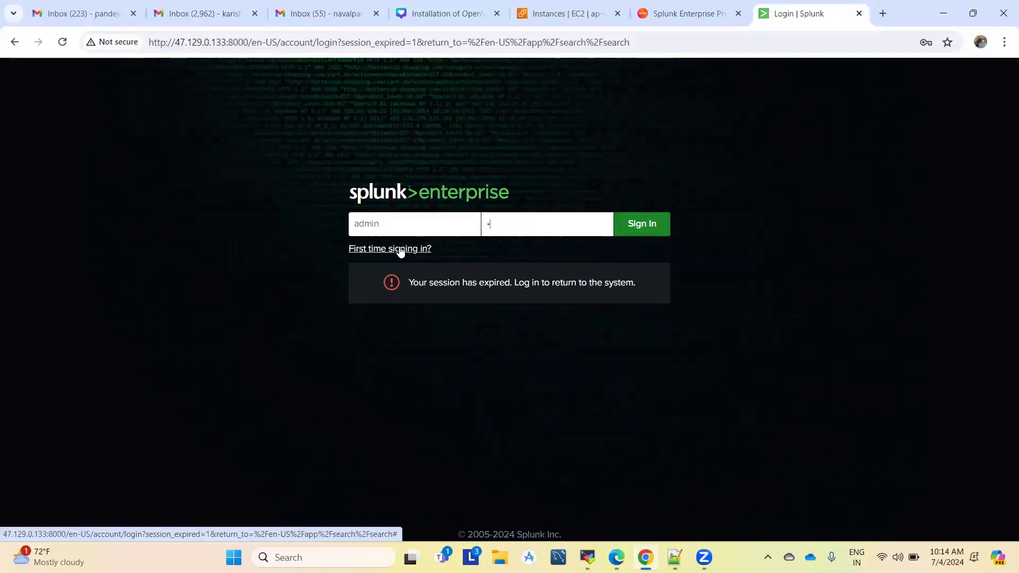
pyautogui.write('**')
pyautogui.press('Return')
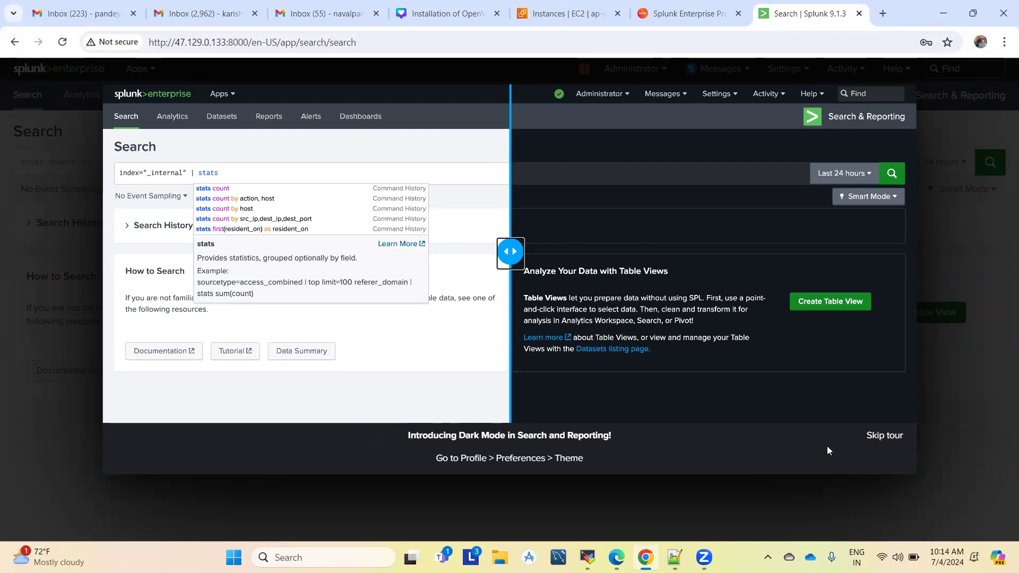
# Step: Skip the tour and confirm Help > About reports version 9.1.3
pyautogui.click(876, 438)
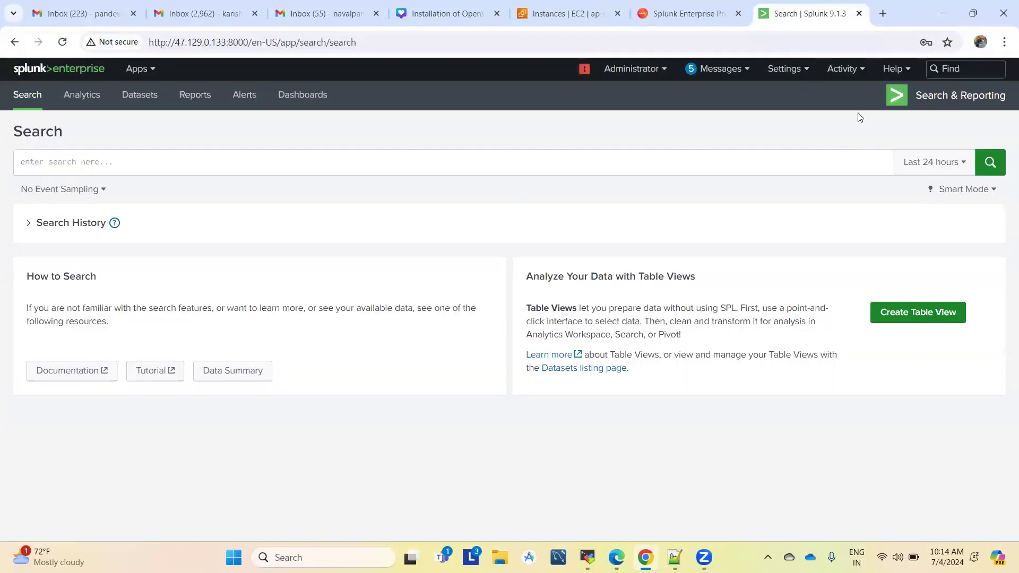
pyautogui.click(894, 68)
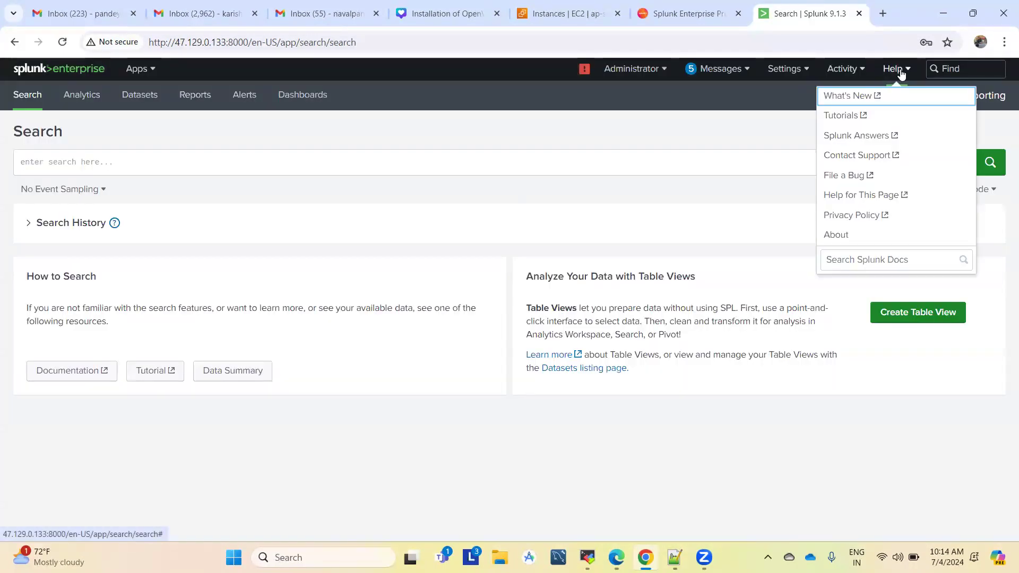
pyautogui.click(852, 229)
pyautogui.moveTo(430, 157); pyautogui.dragTo(388, 158)
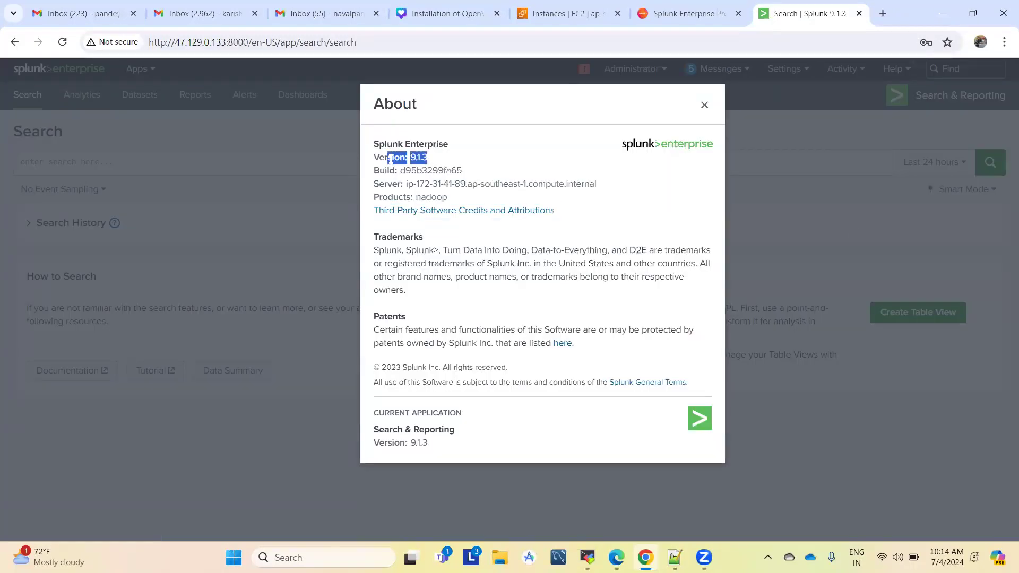
pyautogui.click(705, 106)
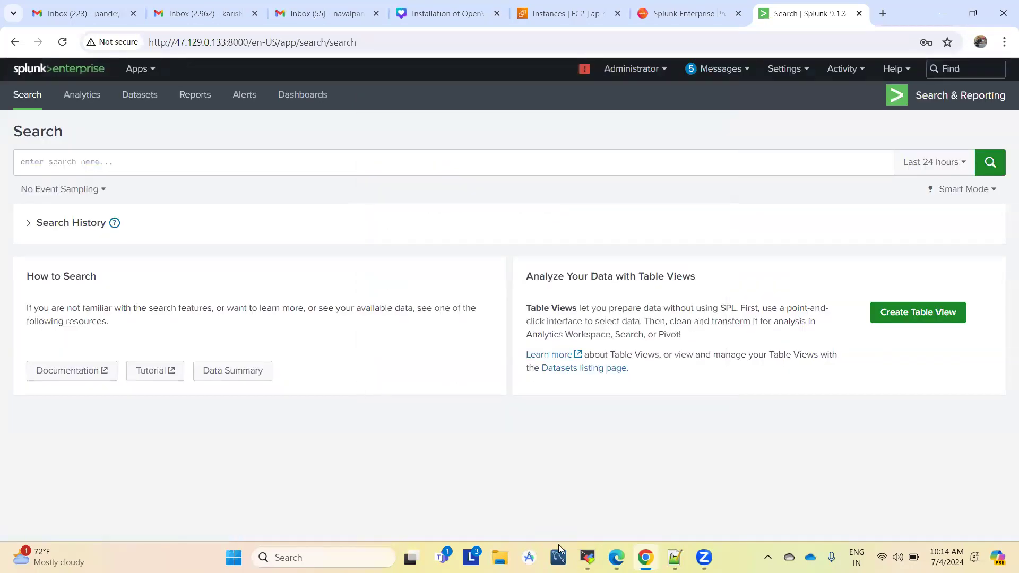
# Step: In the server terminal, run /opt/splunk/bin/./splunk with the misspelled option --veraion
pyautogui.moveTo(587, 558)
pyautogui.click(575, 485)
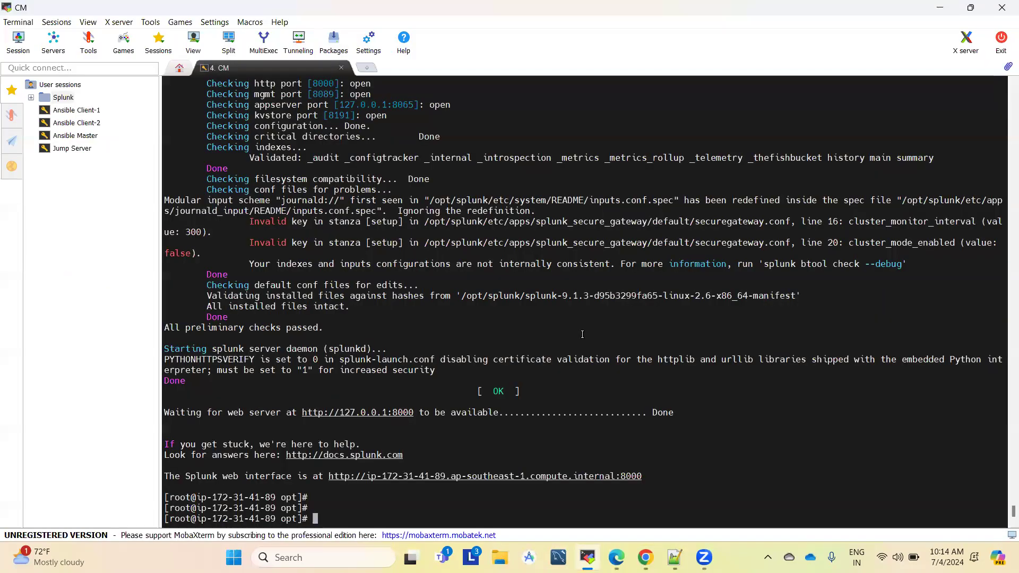
pyautogui.write('/opt/splunk/bin/./splunk')
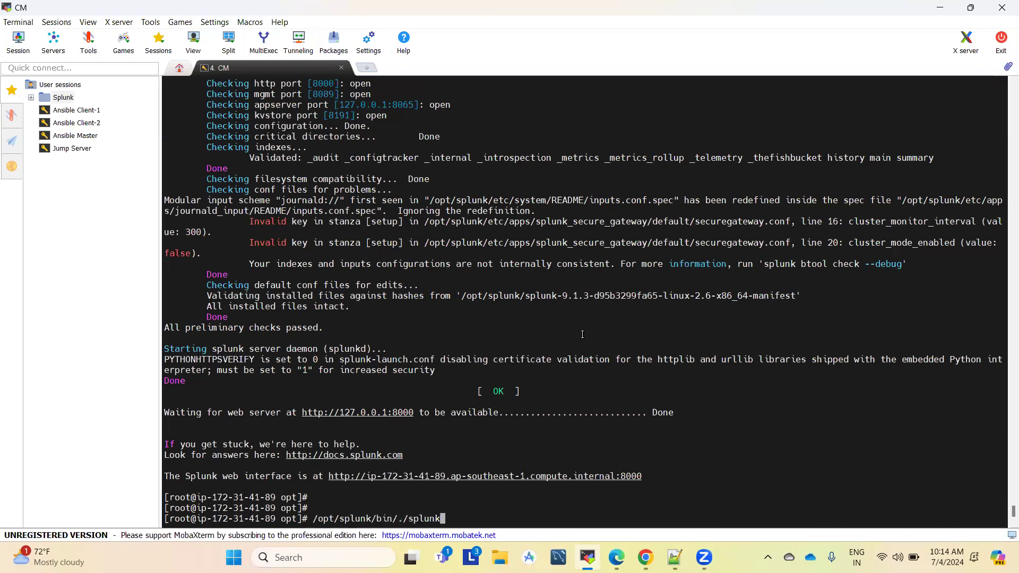
pyautogui.write(' --veraion')
pyautogui.press('Return')
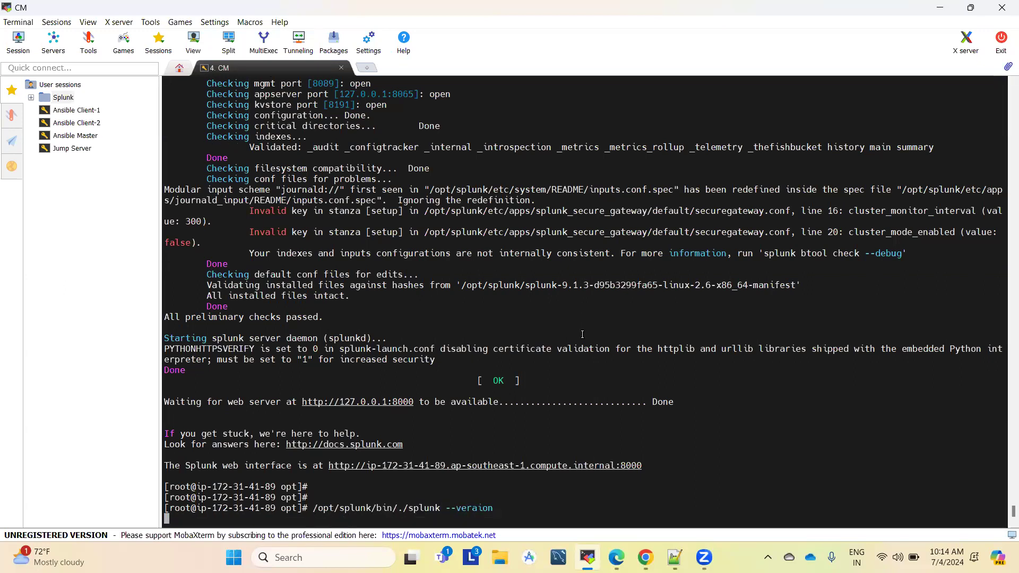
# Step: Correct the option to --version, rerun it, and confirm it reports Splunk 9.1.3
pyautogui.hotkey('ctrl', 'c')
pyautogui.press('Up')
pyautogui.press('BackSpace')
pyautogui.press('BackSpace')
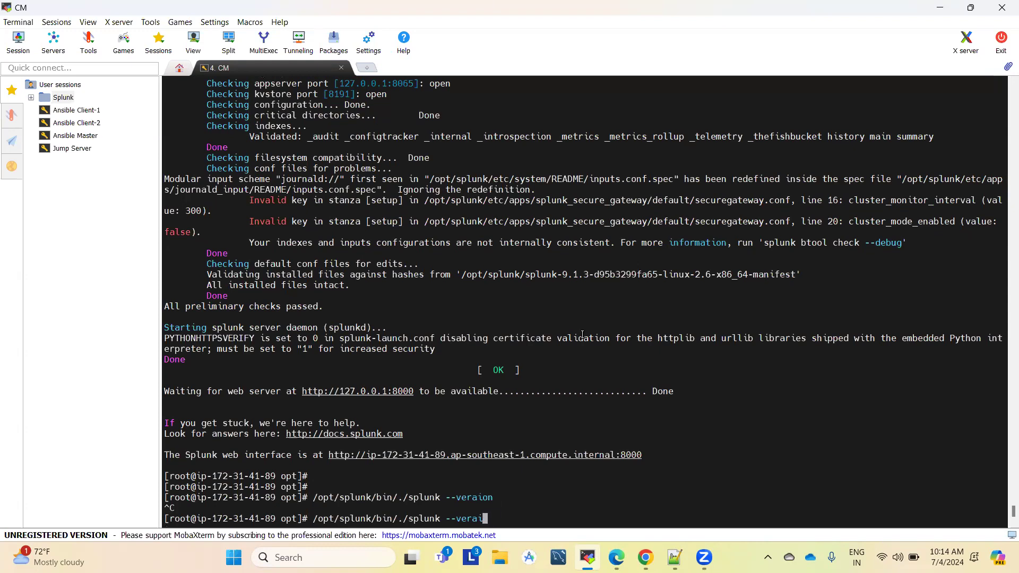
pyautogui.press('BackSpace')
pyautogui.press('BackSpace')
pyautogui.write('sion')
pyautogui.press('Return')
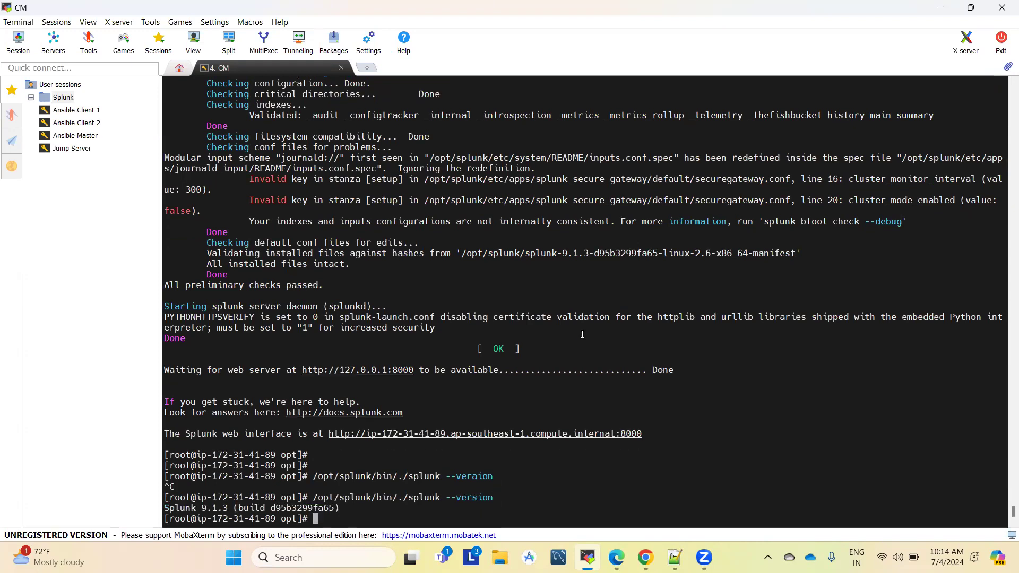
pyautogui.moveTo(186, 508); pyautogui.dragTo(263, 508)
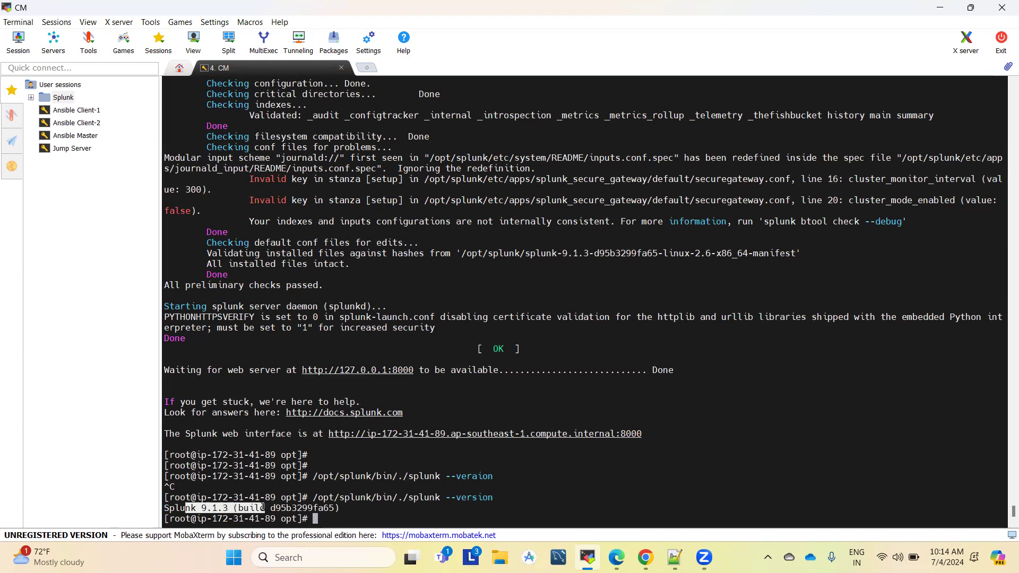
pyautogui.click(407, 511)
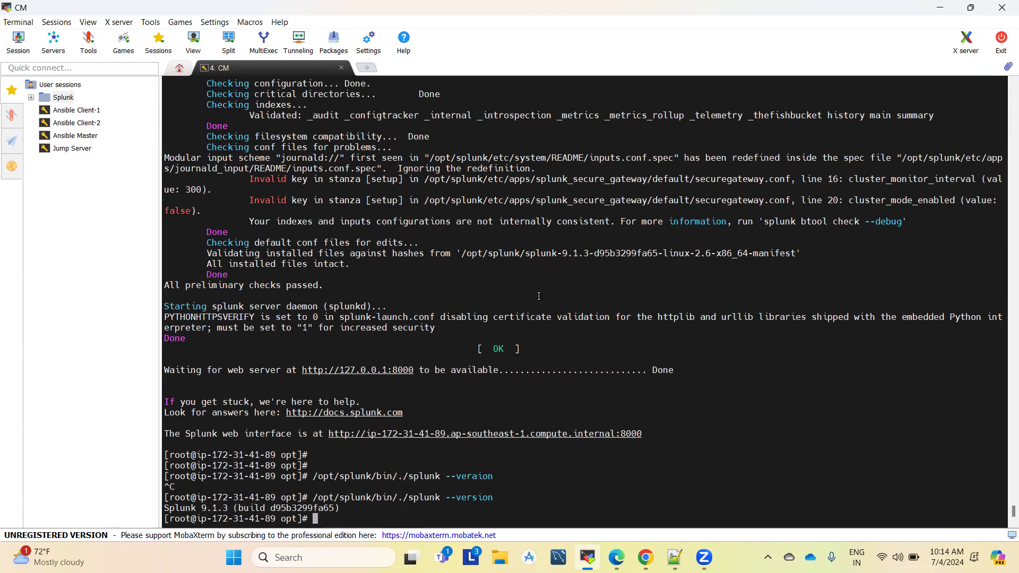